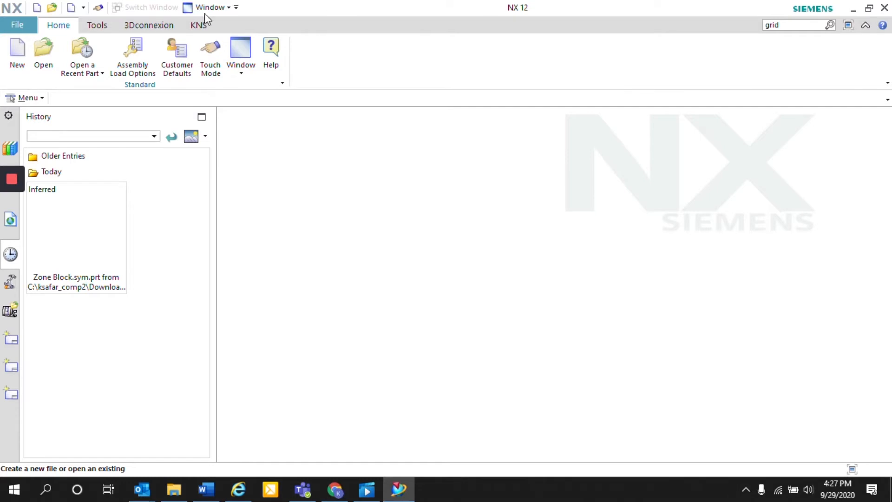
Open the Customer Defaults and review the Reuse Library's Symbols Library settings for native NX
left_click(167, 63)
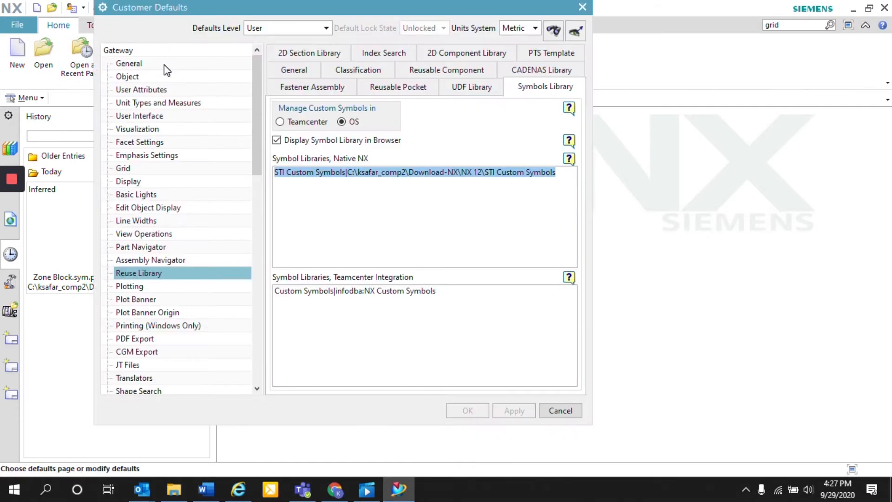
left_click_drag(399, 5, 461, 29)
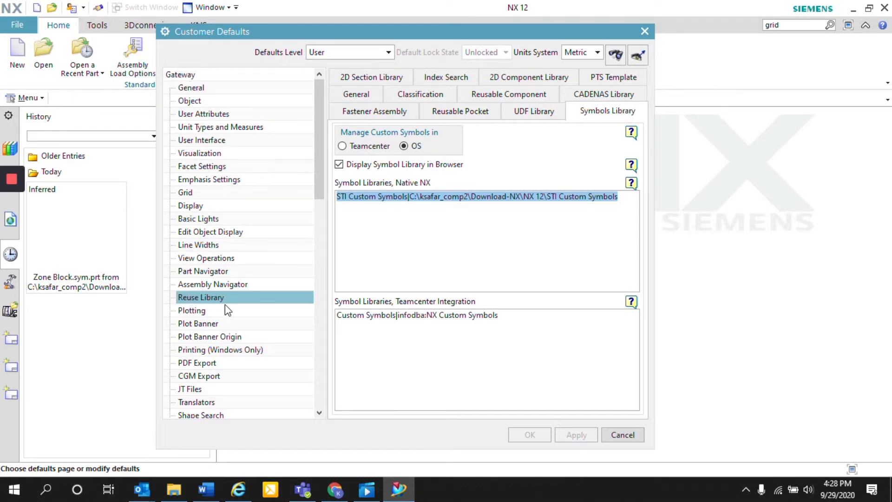
left_click(625, 118)
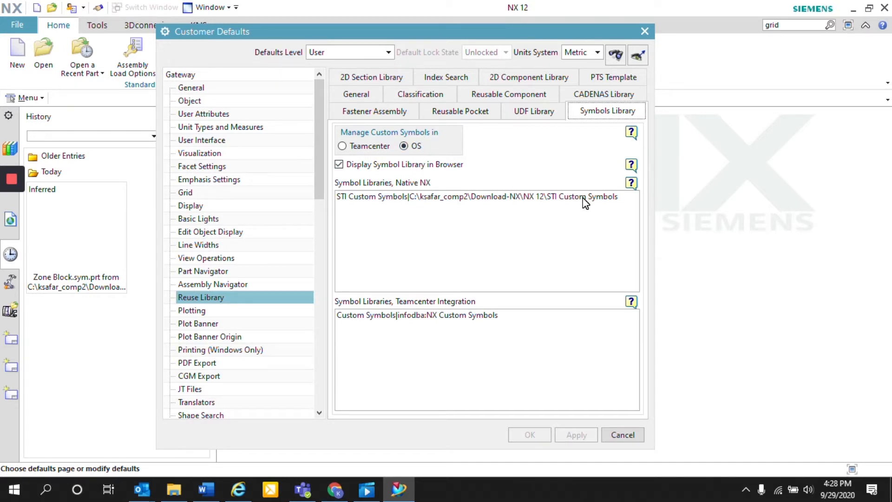
Check the STI Custom Symbols folder and its Zone Block subfolder in File Explorer, then return to NX and close the Customer Defaults
left_click(174, 488)
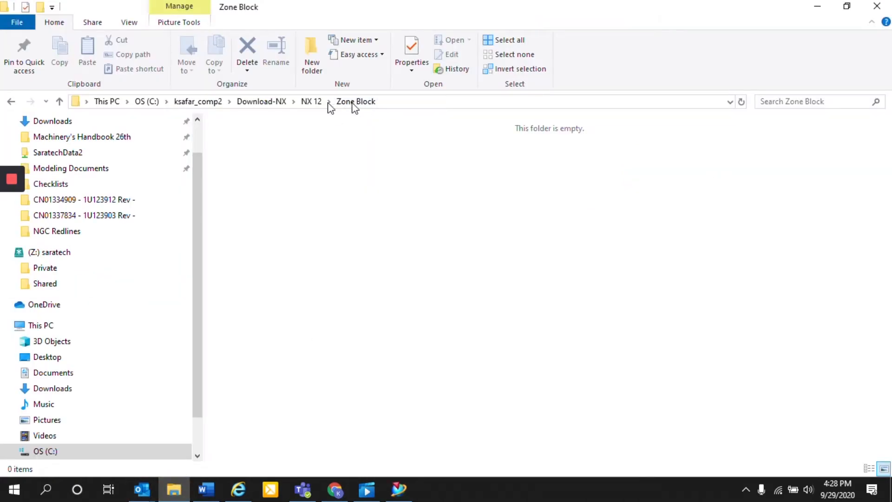
key("super+Left")
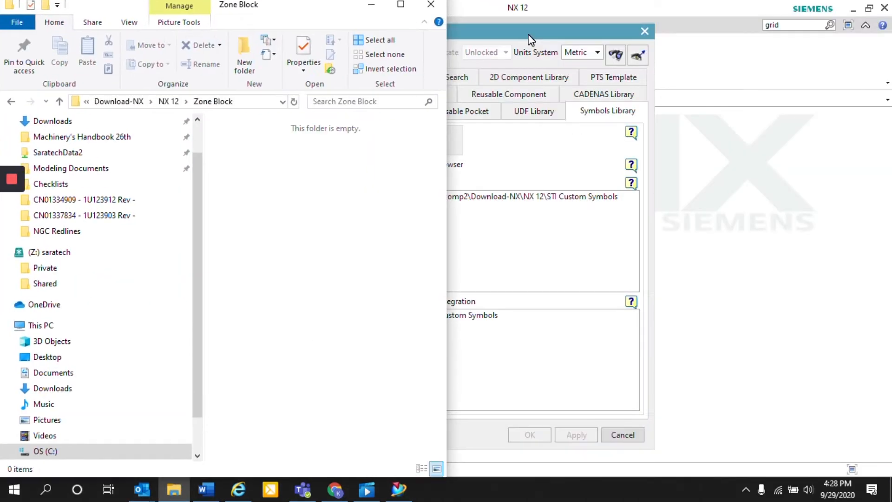
left_click(168, 101)
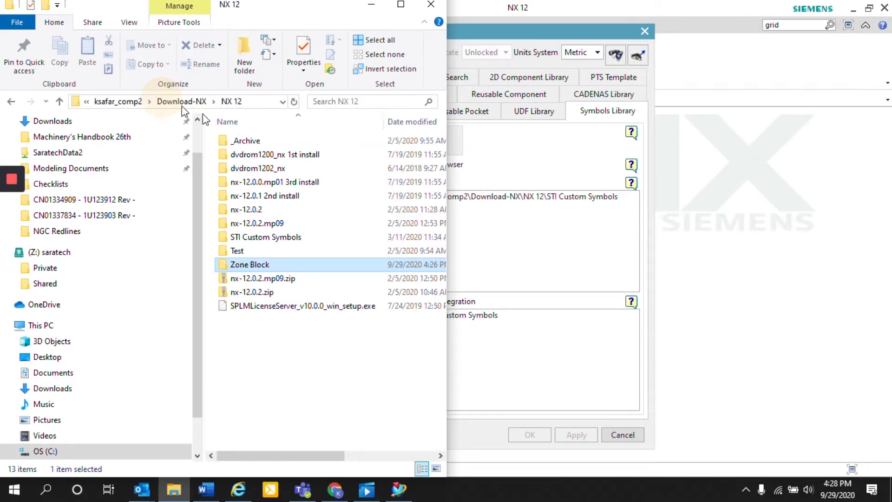
double_click(260, 238)
left_click(280, 157)
double_click(280, 157)
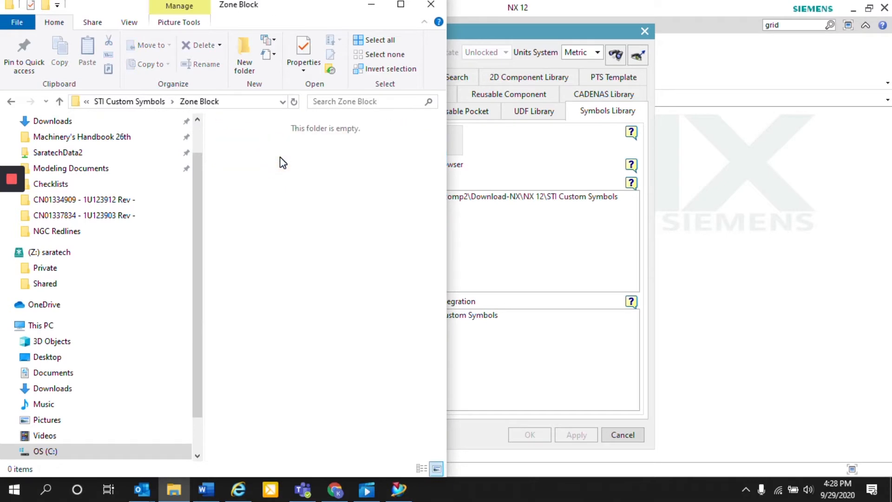
left_click(149, 104)
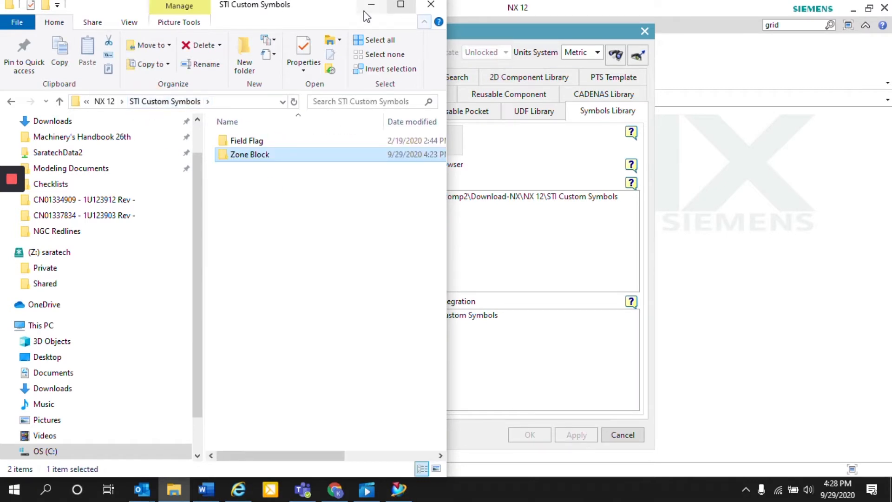
left_click(371, 6)
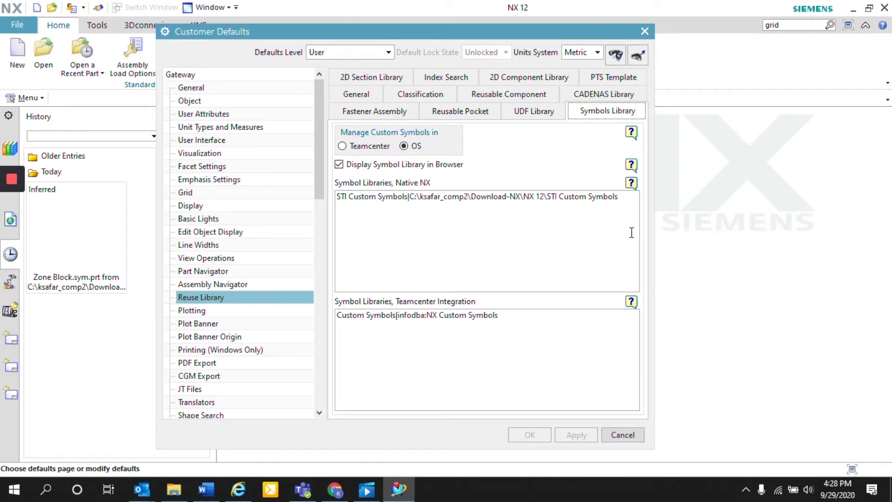
left_click(644, 31)
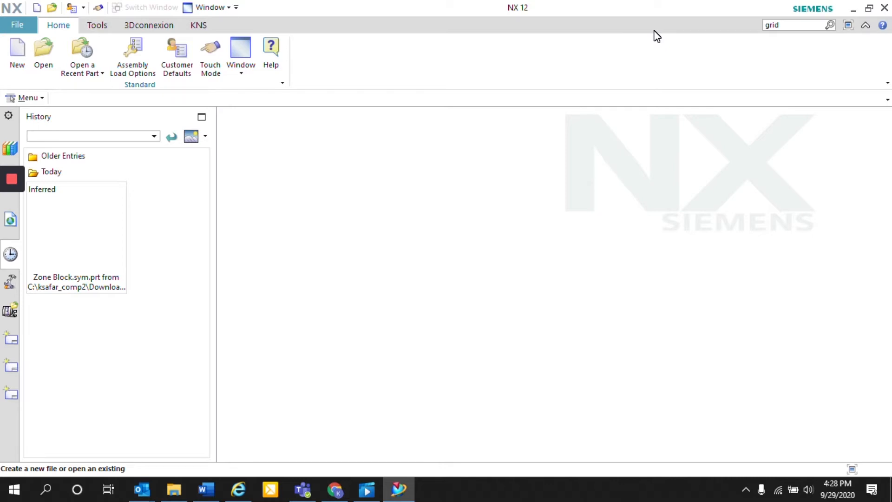
Create a new stand-alone drawing from the B - Size template in inches, leaving the title block unfilled
left_click(11, 26)
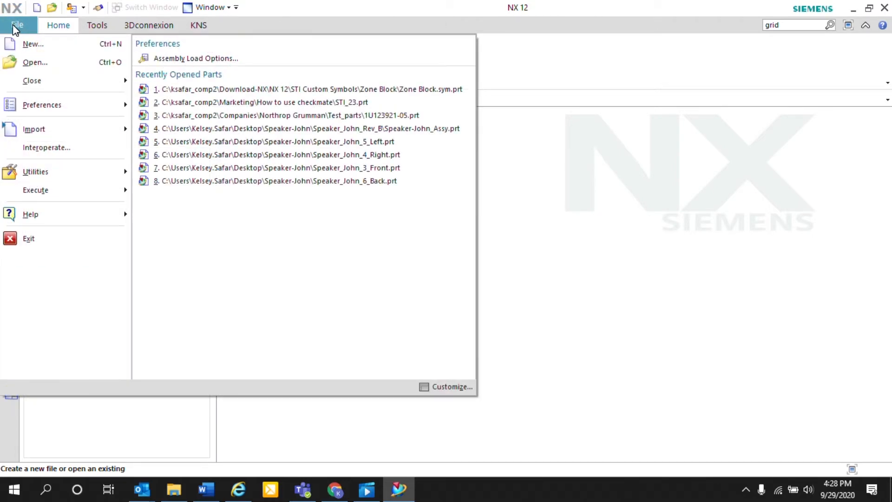
left_click(39, 44)
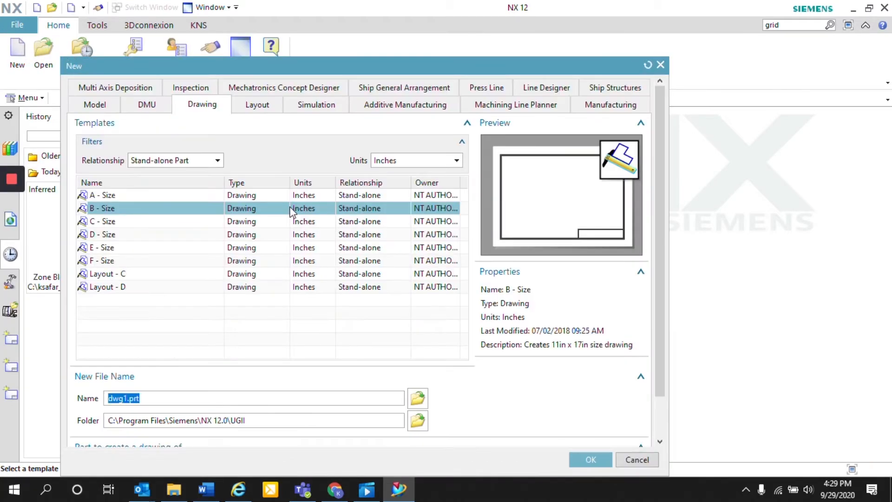
left_click(591, 459)
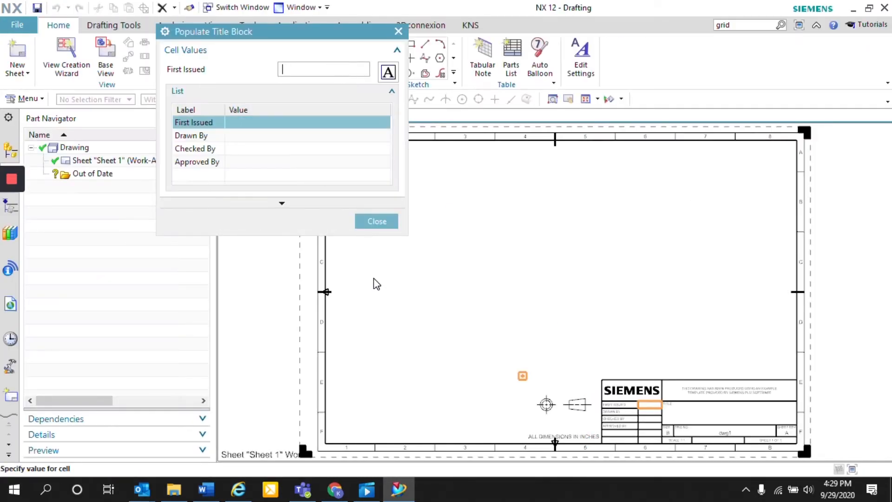
left_click(383, 221)
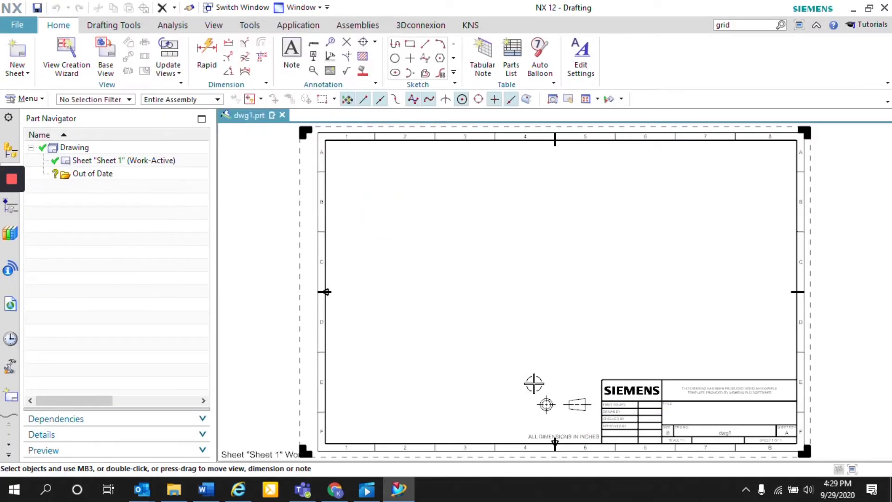
Display the grid on the drawing sheet
left_click(208, 26)
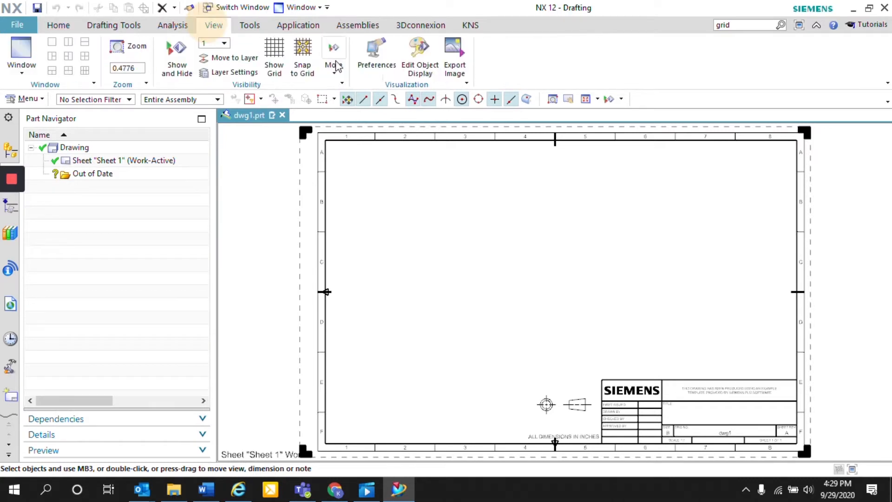
left_click(275, 55)
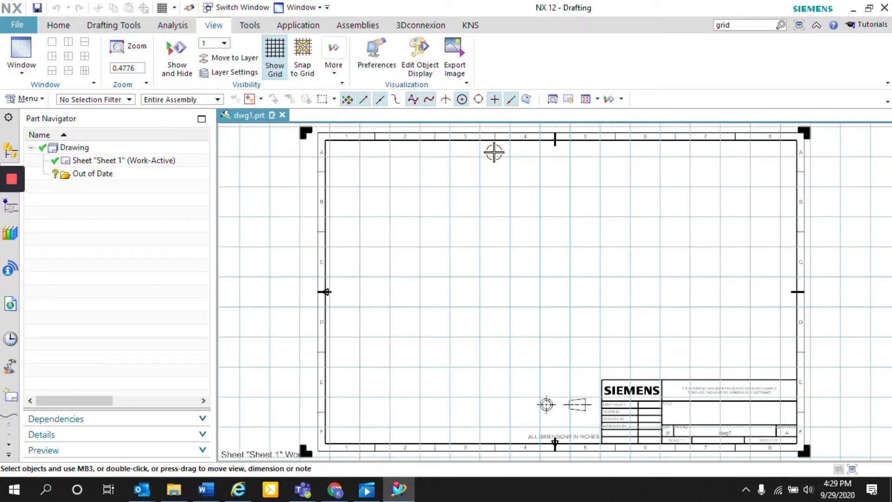
scroll(481, 280, "up", 5)
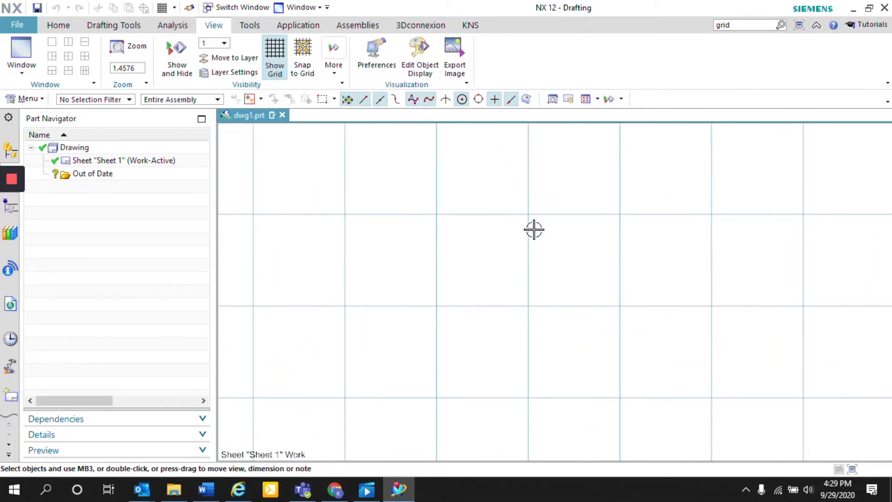
scroll(534, 230, "up", 1)
Sketch a 0.75 by 0.75 inch square with its upper-left corner on the grid intersection at XC 5, YC 7
left_click(59, 25)
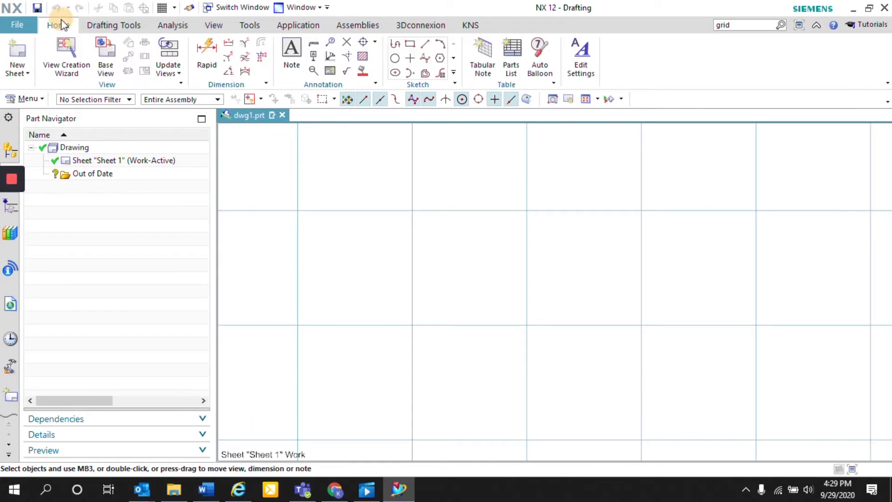
left_click(410, 43)
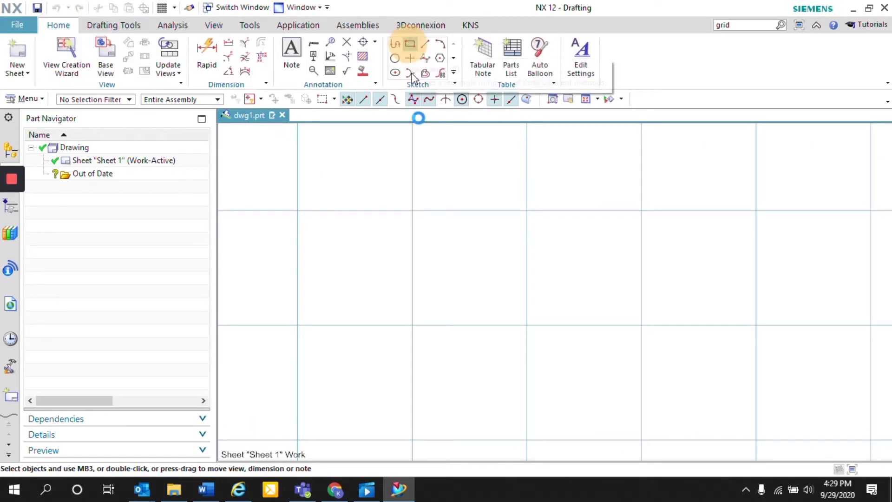
left_click(412, 210)
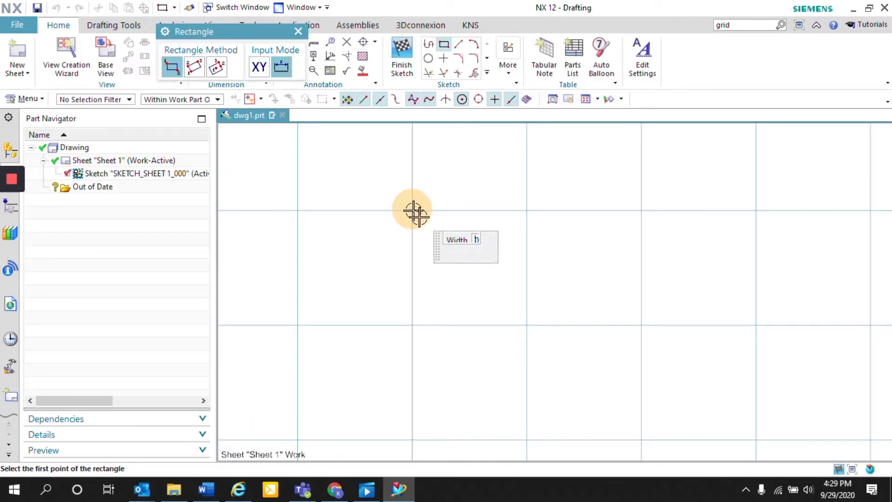
left_click(500, 297)
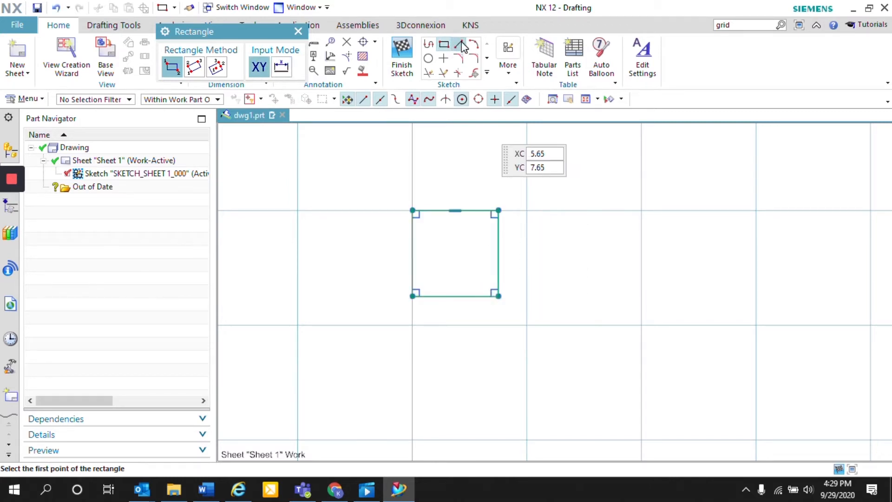
Draw a vertical line from the midpoint of the square's top edge to the midpoint of its bottom edge
left_click(459, 44)
left_click(456, 210)
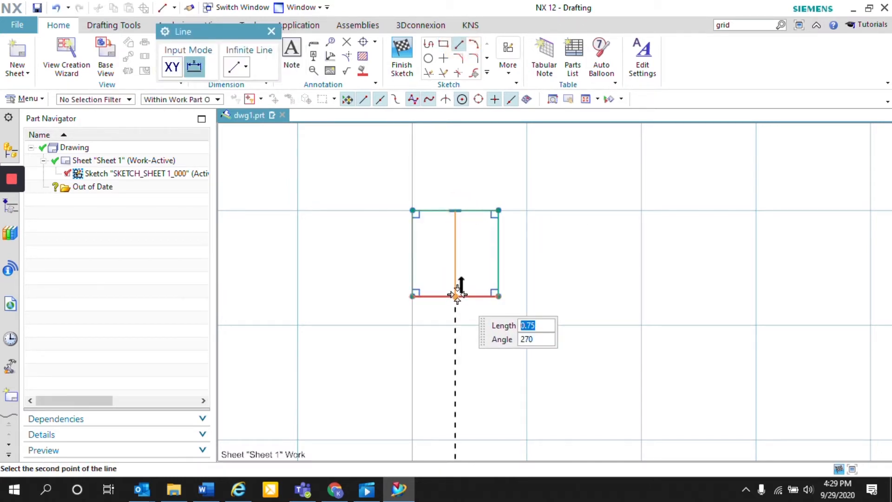
left_click(456, 296)
left_click(281, 30)
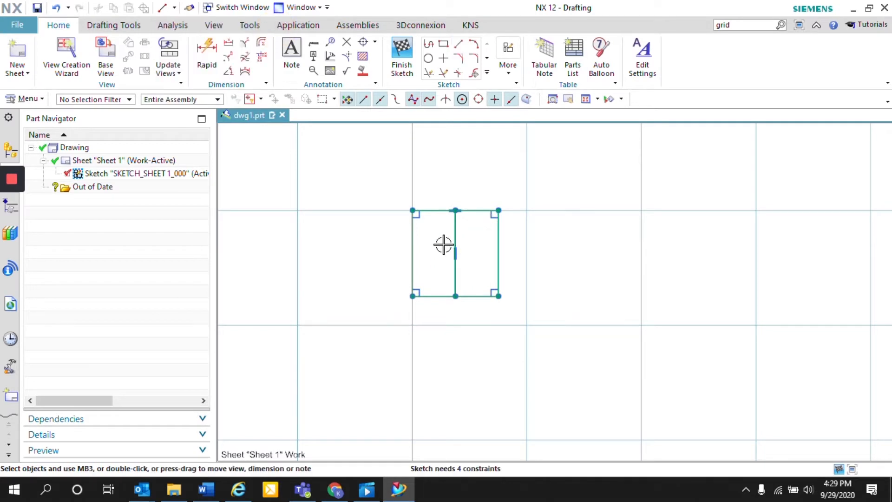
Place the note "2" in the centre of the square's left half and the note "3" in the upper part of its right half
left_click(292, 51)
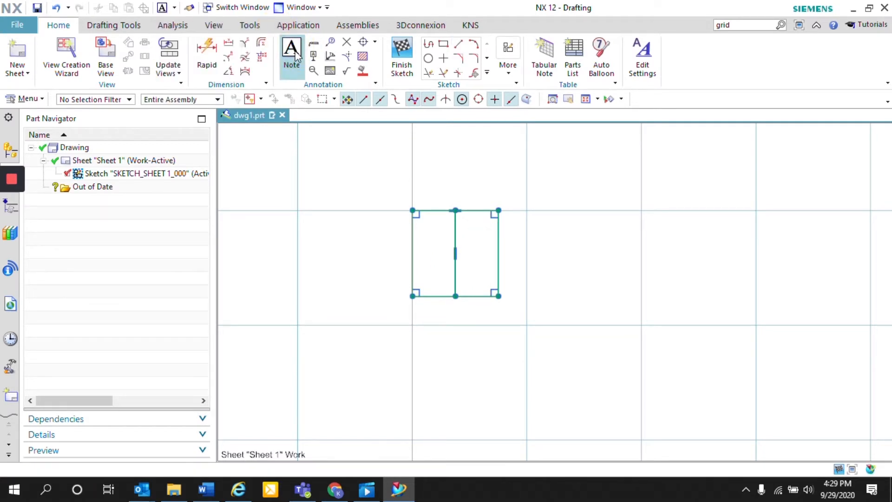
type("2")
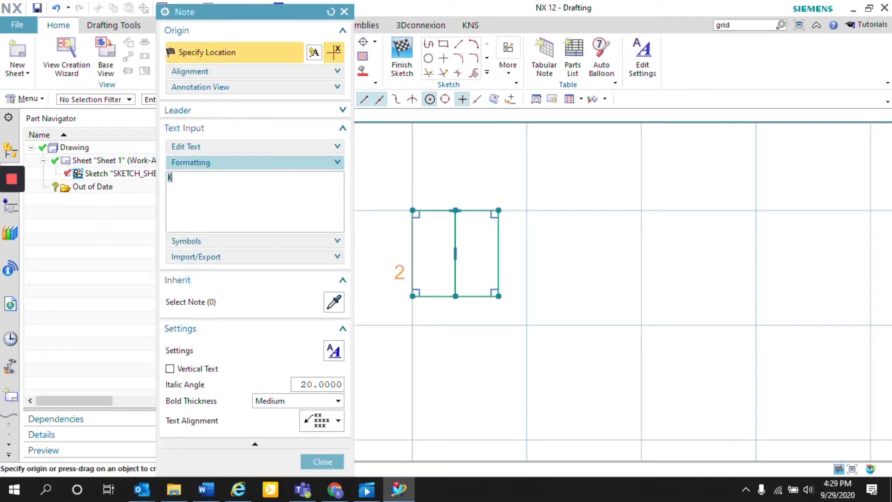
left_click(431, 253)
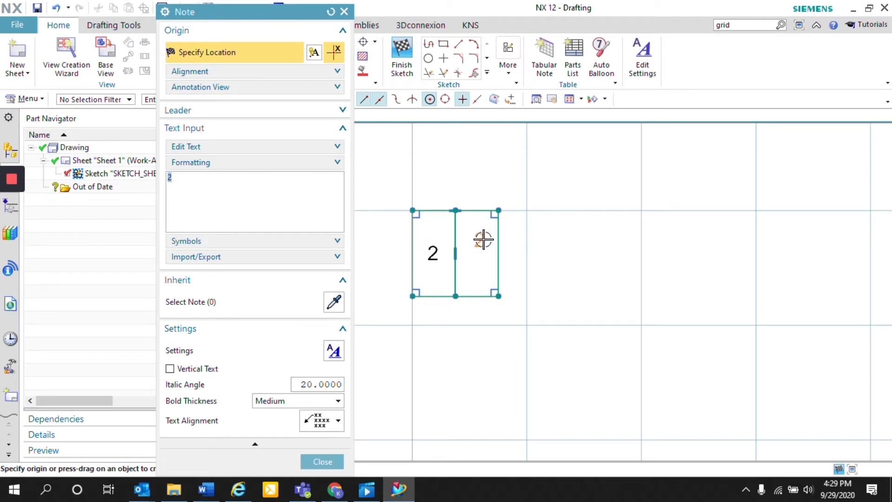
type("3")
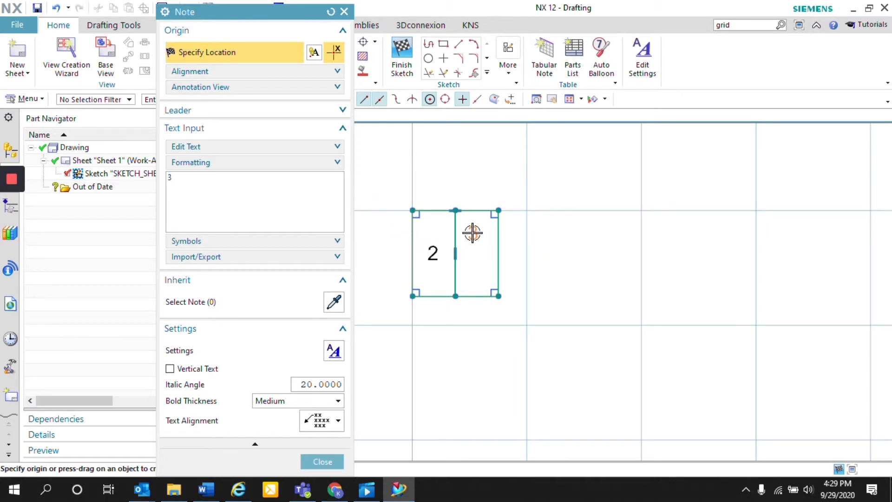
left_click(479, 234)
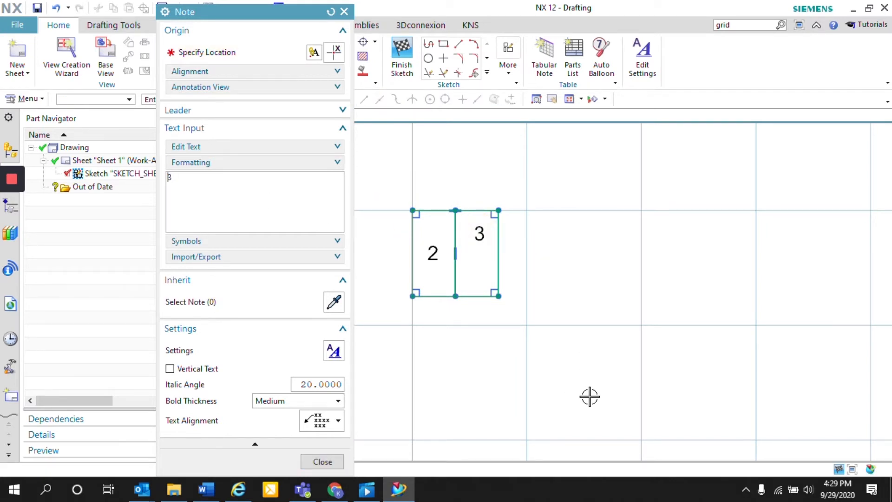
Examine the zone letters and numbers along the sheet border and compare them with the zone block sketch
scroll(703, 380, "down", 1)
scroll(633, 378, "down", 5)
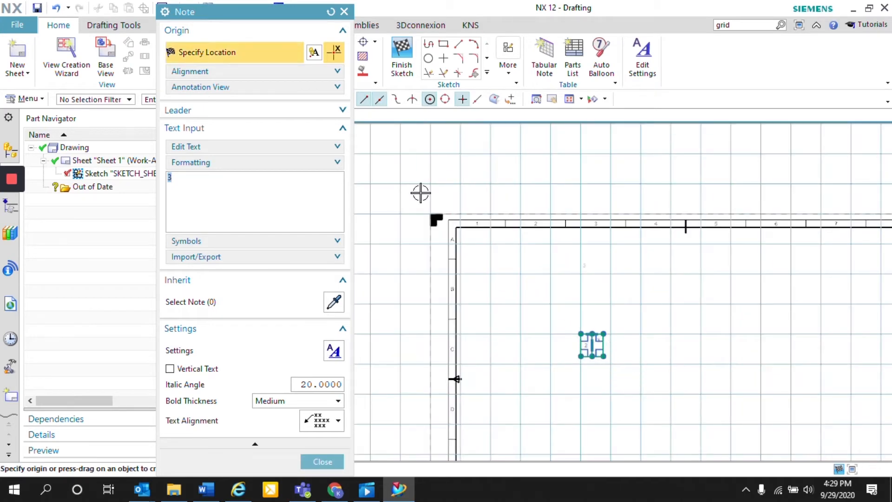
scroll(488, 259, "down", 1)
scroll(695, 246, "down", 2)
scroll(701, 287, "up", 6)
scroll(512, 267, "down", 5)
scroll(363, 375, "up", 4)
scroll(390, 361, "up", 2)
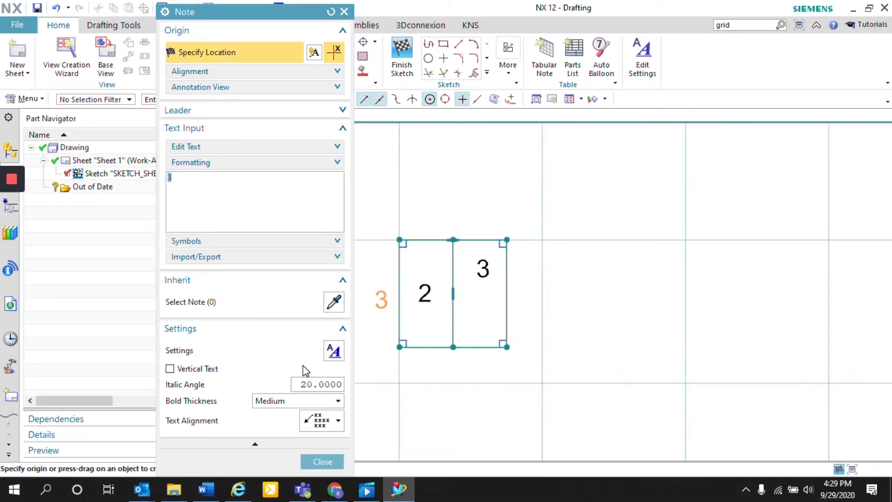
scroll(646, 237, "down", 4)
scroll(637, 267, "down", 2)
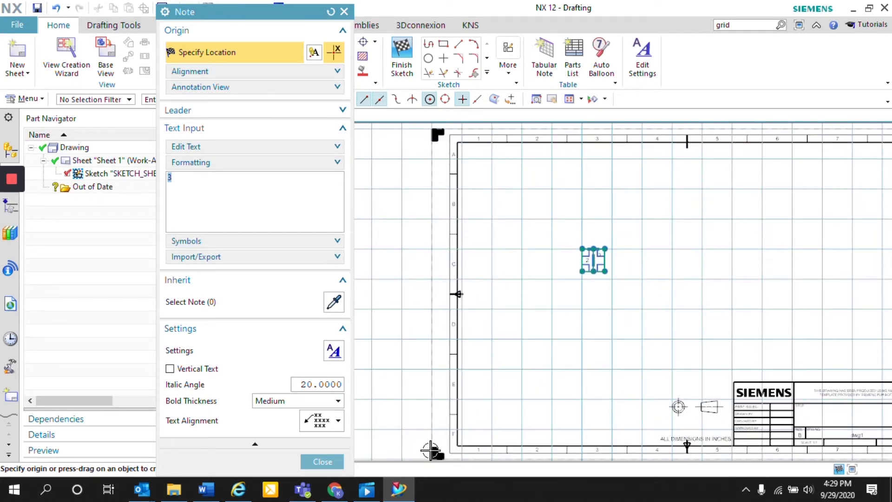
scroll(451, 429, "up", 2)
scroll(421, 362, "down", 3)
scroll(567, 167, "up", 4)
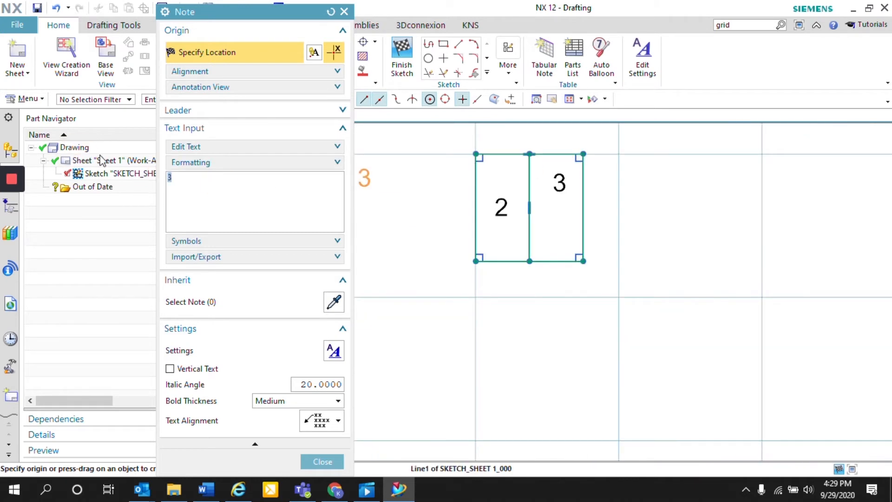
Place the note "E" below the "3" in the square's right half and finish adding notes
type("e")
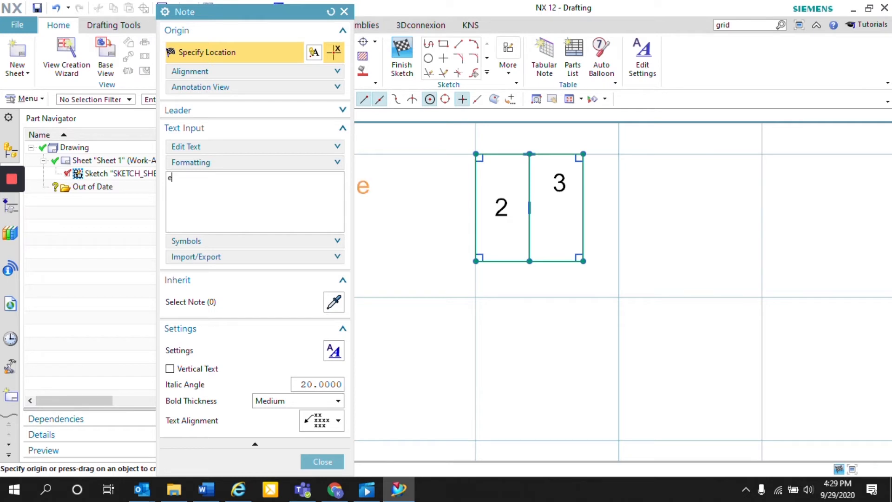
type("E")
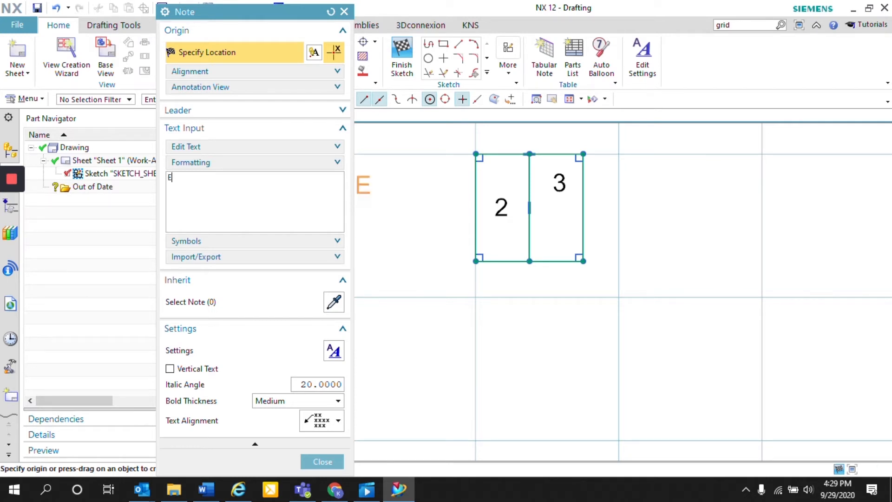
left_click(559, 233)
left_click(333, 461)
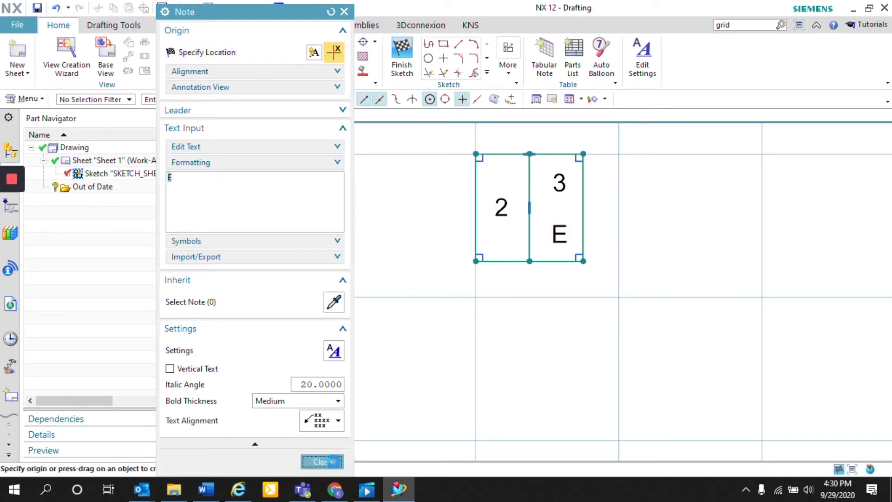
Align the note "E" directly below the "3" in the square's right half and finish the sketch
scroll(538, 190, "up", 3)
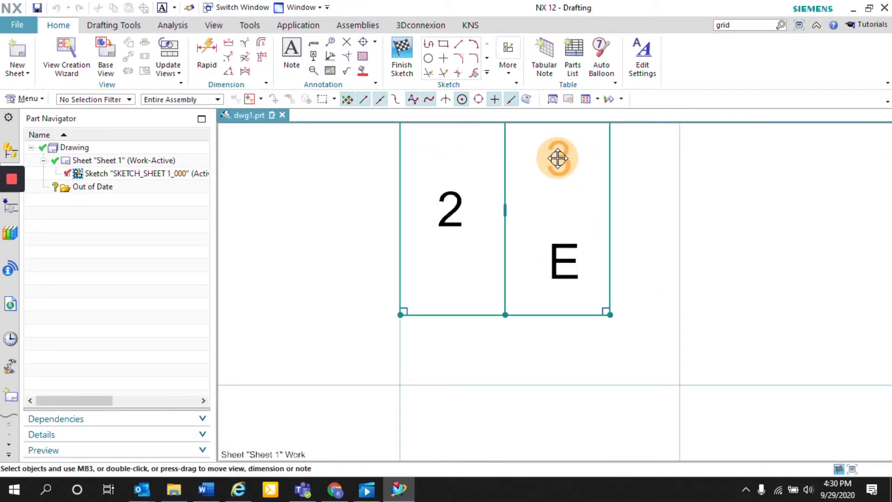
left_click_drag(564, 244, 558, 263)
double_click(710, 326)
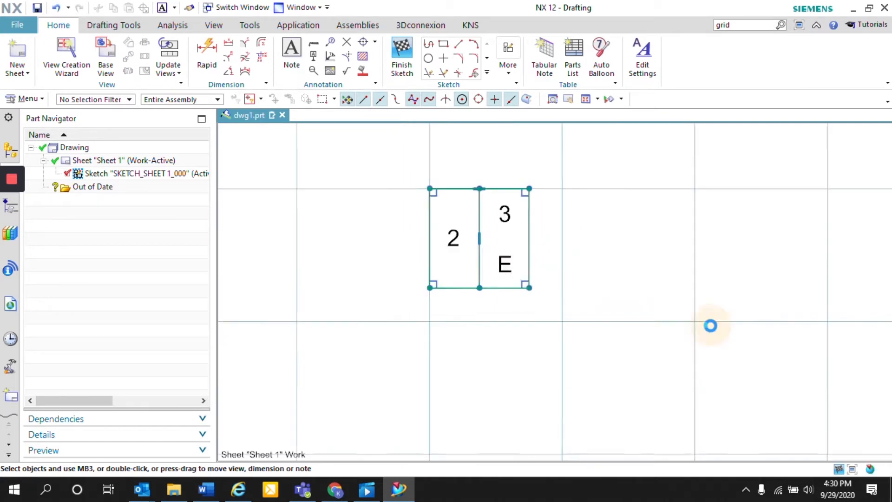
scroll(441, 247, "up", 4)
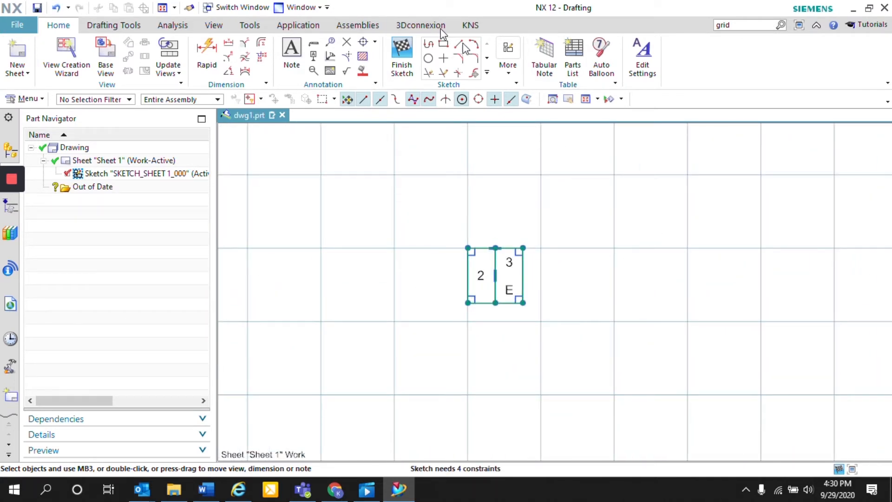
left_click(396, 54)
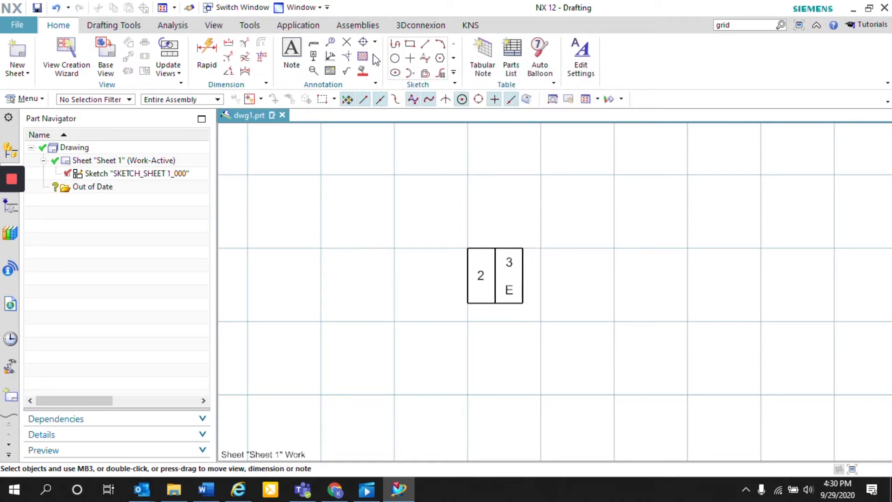
Start defining a custom symbol in the Zone Block folder of the STI Custom Symbols library
left_click(123, 31)
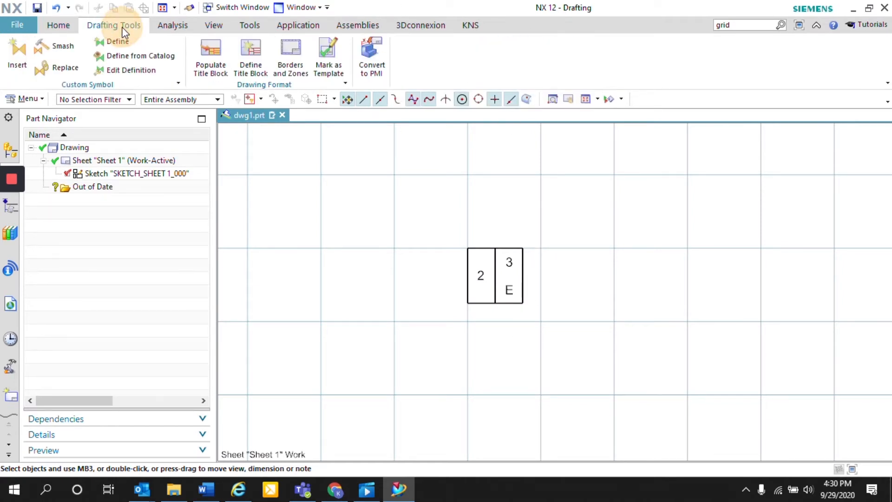
left_click(114, 41)
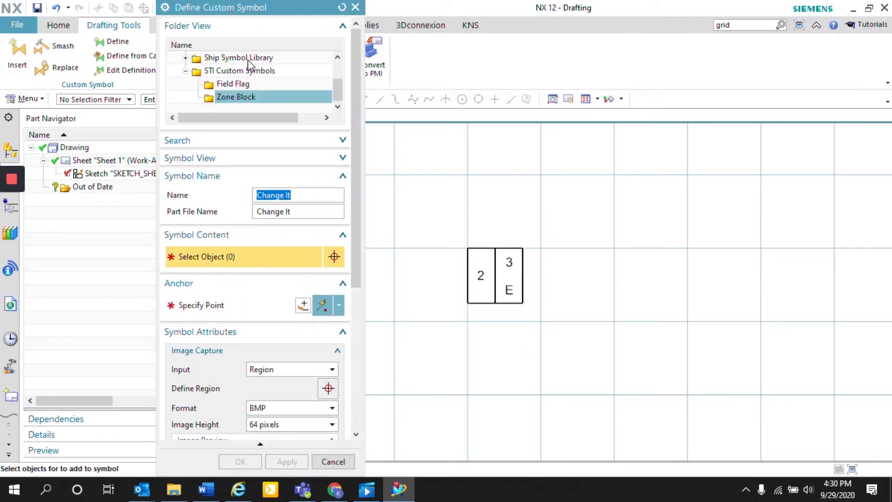
left_click_drag(343, 92, 340, 63)
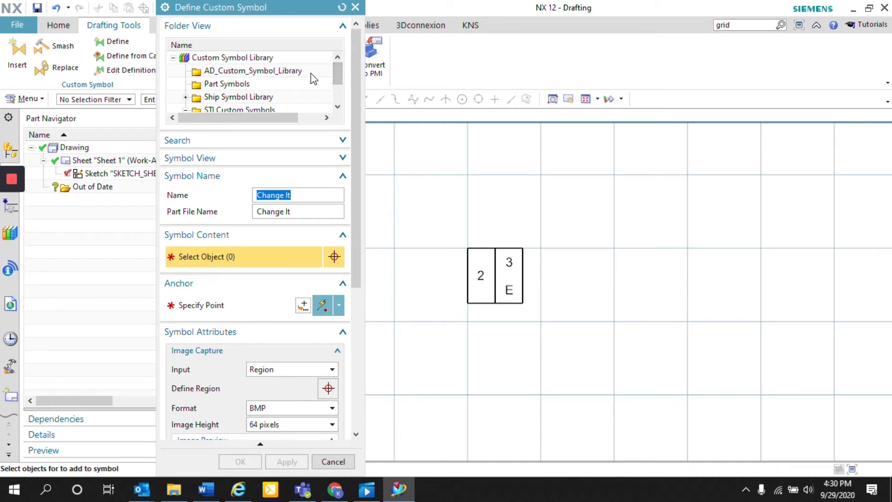
scroll(260, 79, "down", 1)
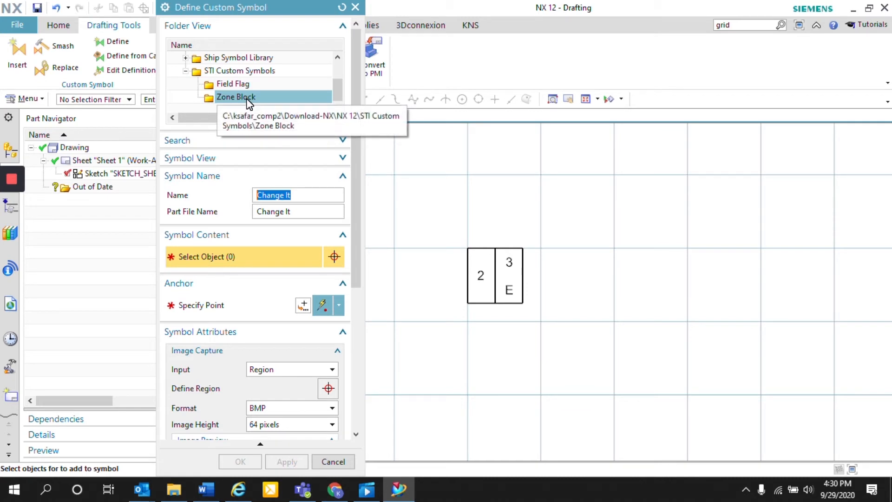
Set both the symbol name and the part file name to "Zone Block"
left_click_drag(290, 199, 235, 178)
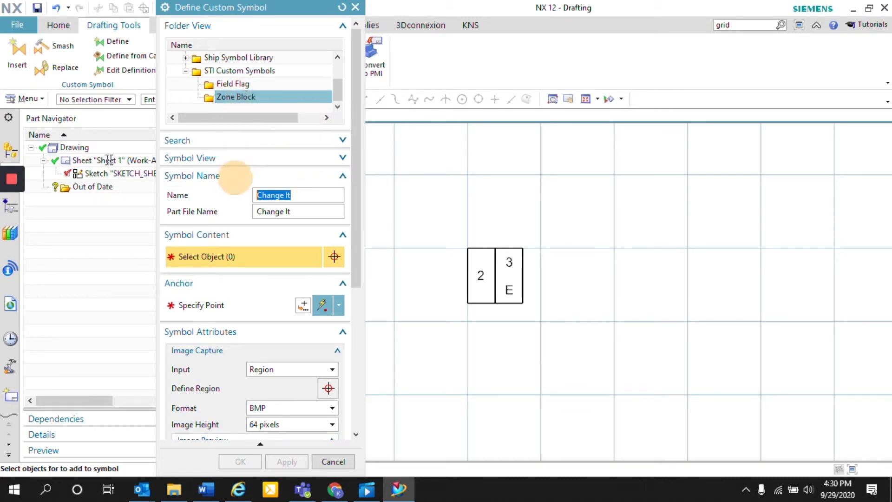
type("zO")
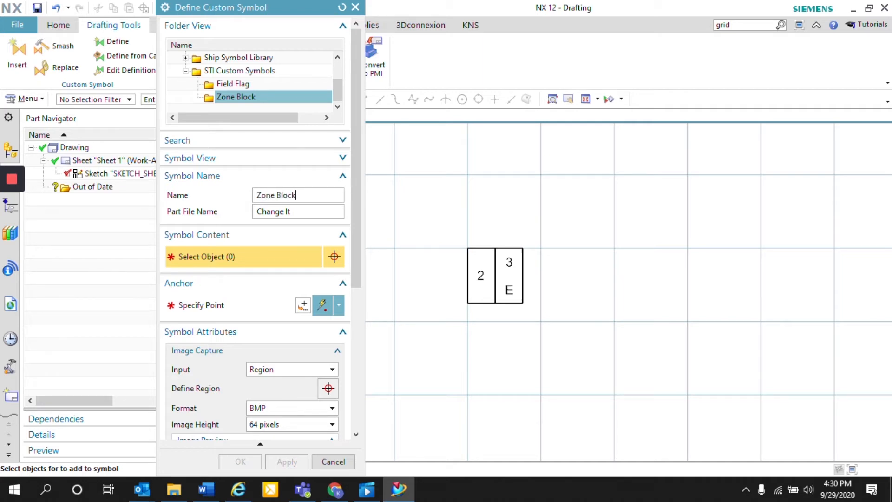
left_click_drag(305, 195, 185, 181)
key("ctrl+c")
left_click_drag(296, 211, 232, 213)
key("ctrl+v")
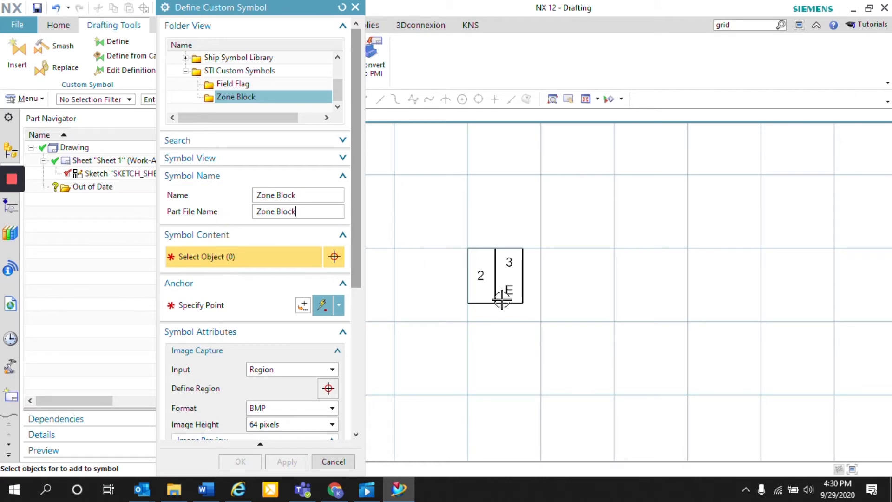
Select the whole divided square with its three notes as symbol content and anchor the symbol at the square's lower-left corner
scroll(503, 272, "up", 2)
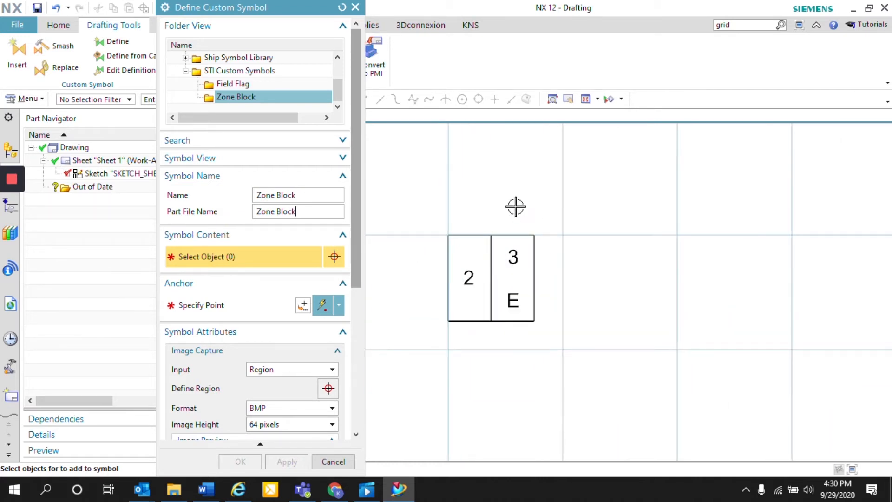
left_click_drag(420, 211, 563, 372)
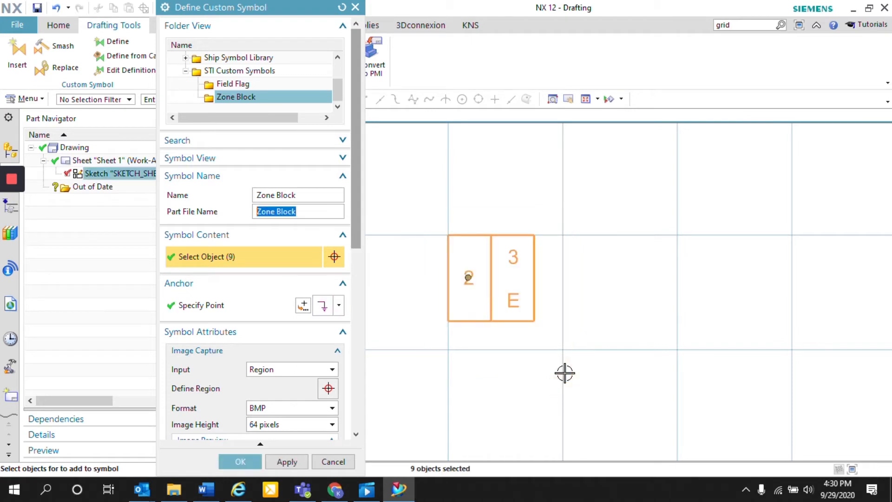
left_click(221, 312)
left_click(448, 321)
Capture the symbol's preview image from a region drawn tightly around the divided square
left_click_drag(355, 236, 360, 306)
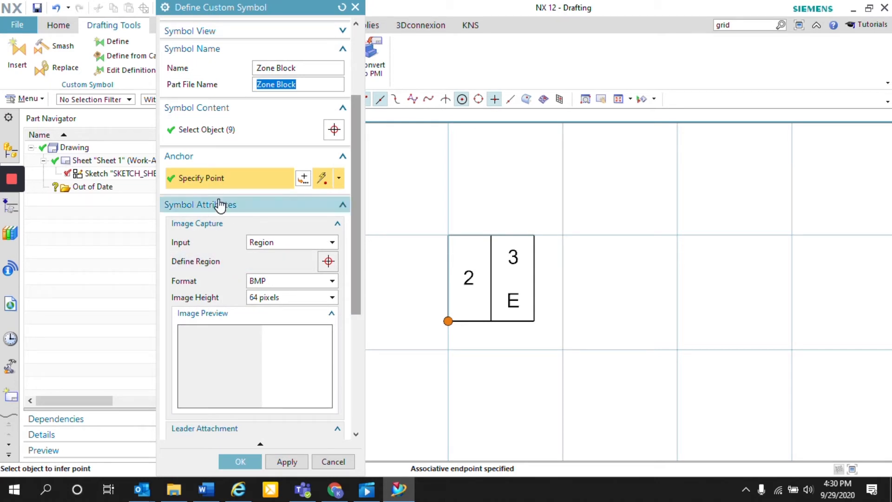
left_click(230, 264)
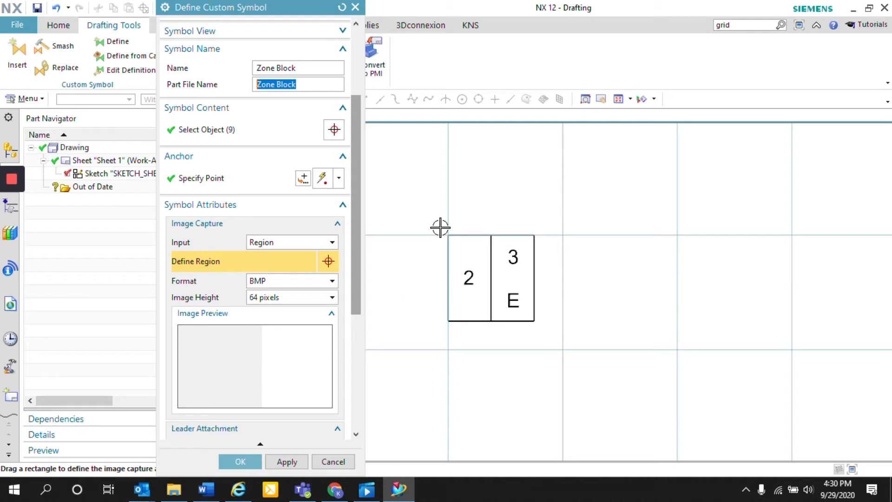
left_click(296, 242)
left_click(298, 242)
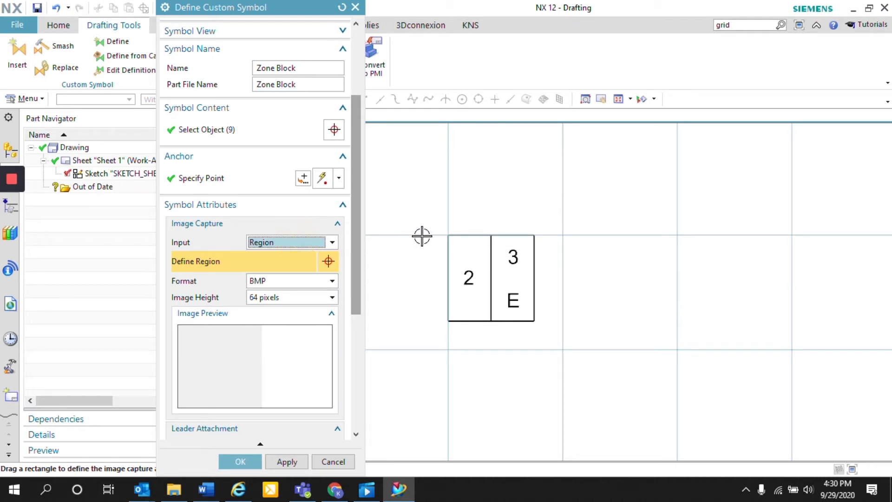
left_click_drag(444, 231, 537, 325)
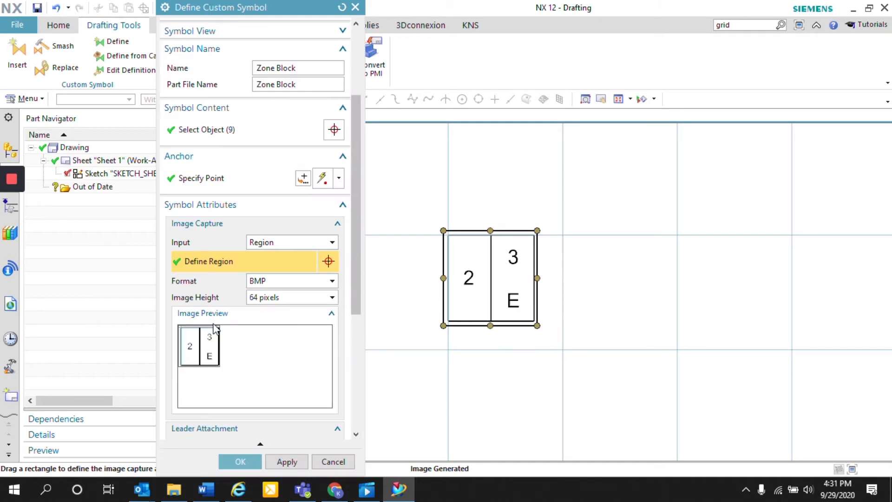
Title the text attribute of the note "2" "Sheet Number" and set its text type to Arbitrary
left_click_drag(363, 265, 364, 302)
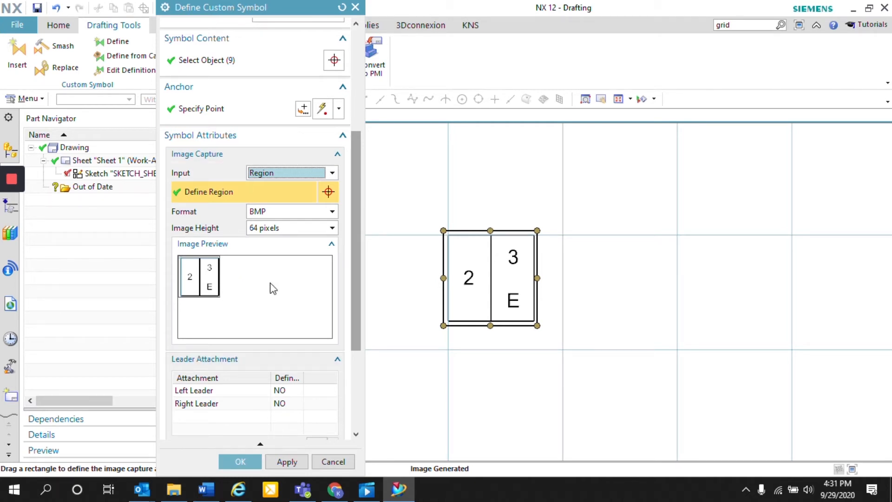
left_click_drag(355, 171, 353, 208)
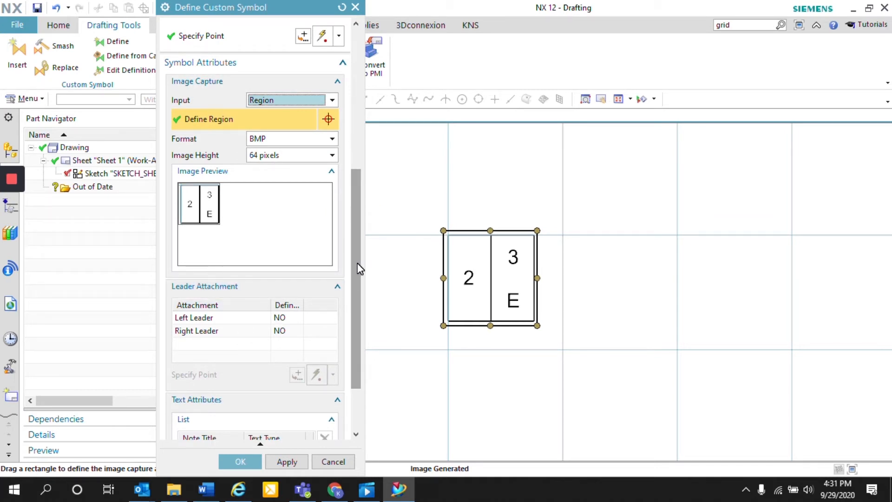
left_click_drag(353, 283, 347, 317)
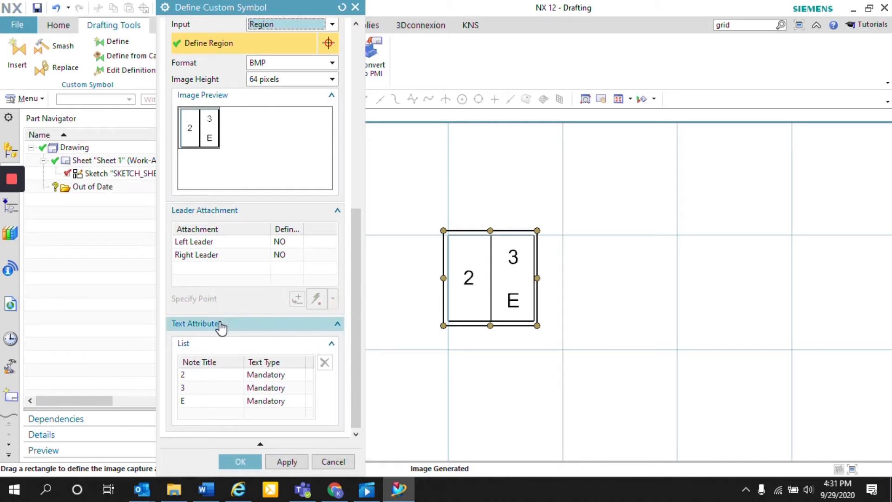
left_click(210, 373)
left_click(291, 342)
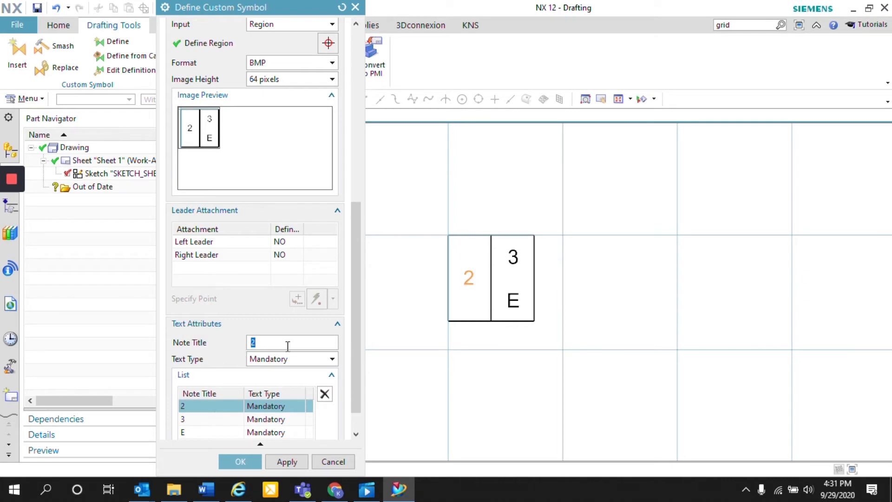
type("Sheet Number")
key("Return")
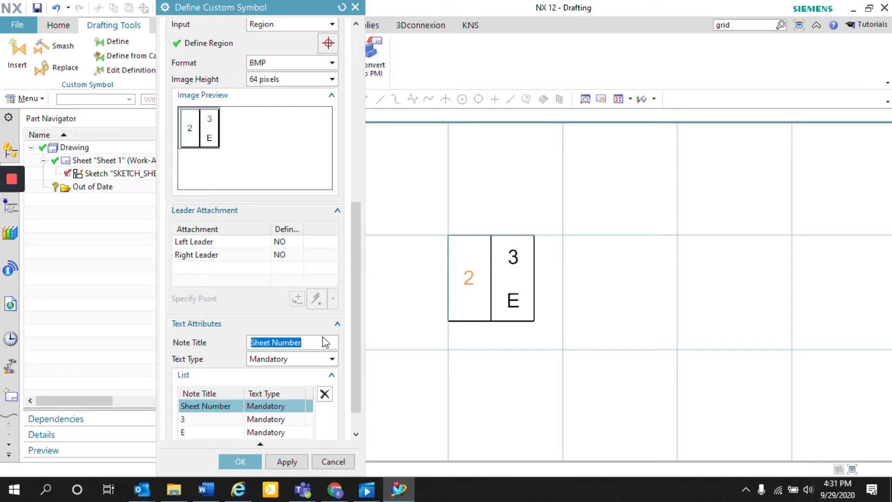
scroll(355, 323, "down", 1)
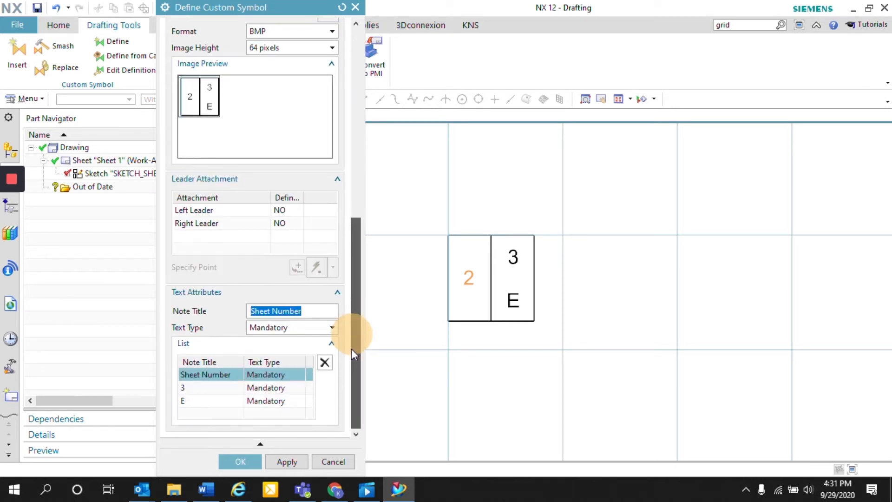
left_click(331, 328)
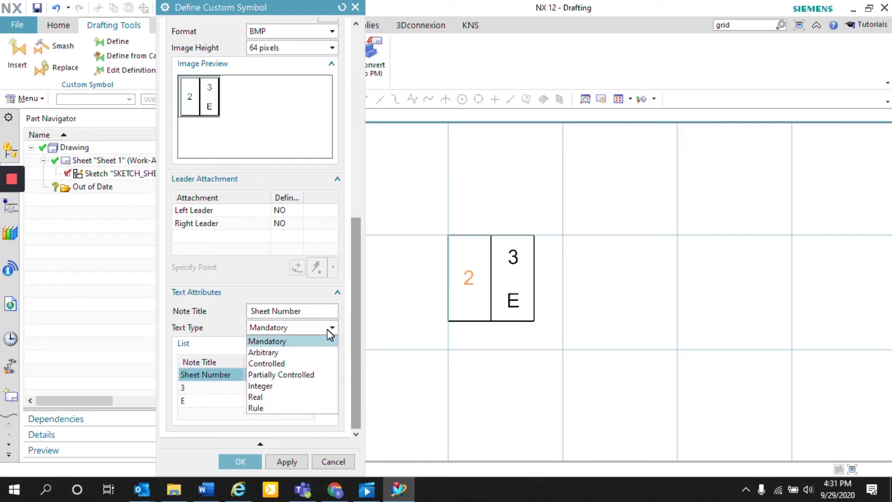
left_click(332, 352)
scroll(356, 302, "down", 2)
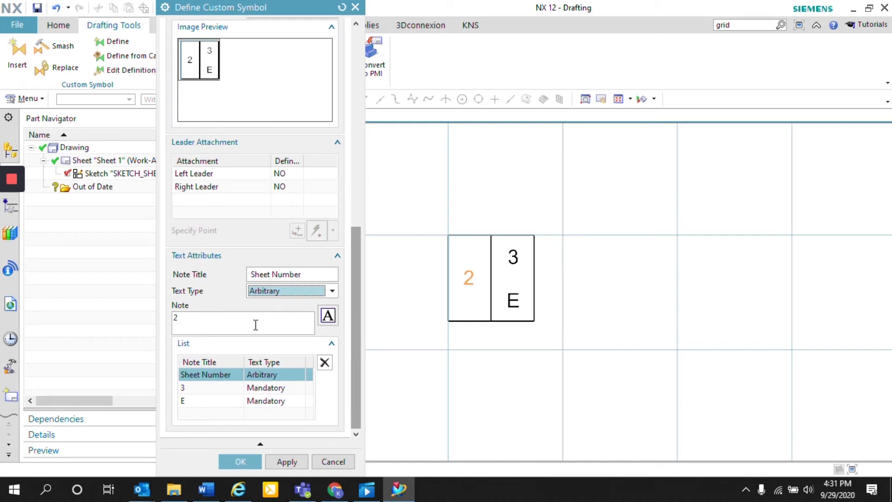
Title the text attribute of the note "3" "Zone Number" and set its text type to Integer
left_click(223, 388)
left_click_drag(264, 311, 199, 308)
type("Zone Number")
key("Return")
left_click(315, 327)
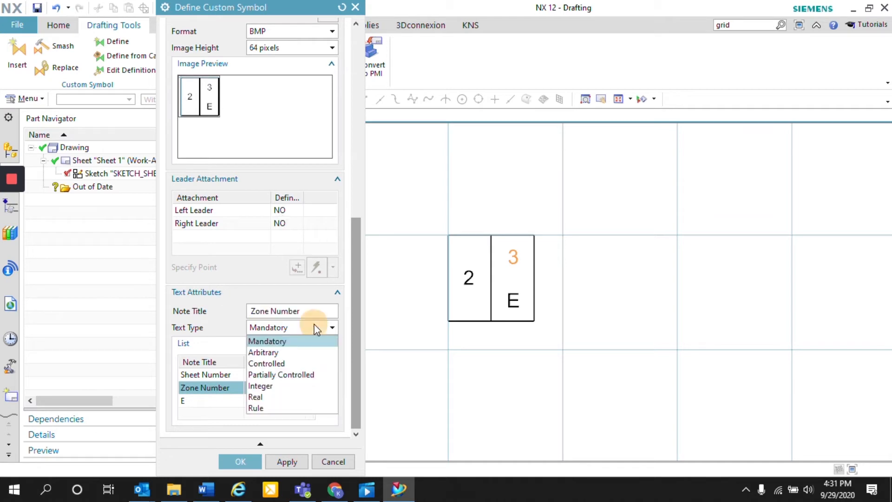
left_click(278, 387)
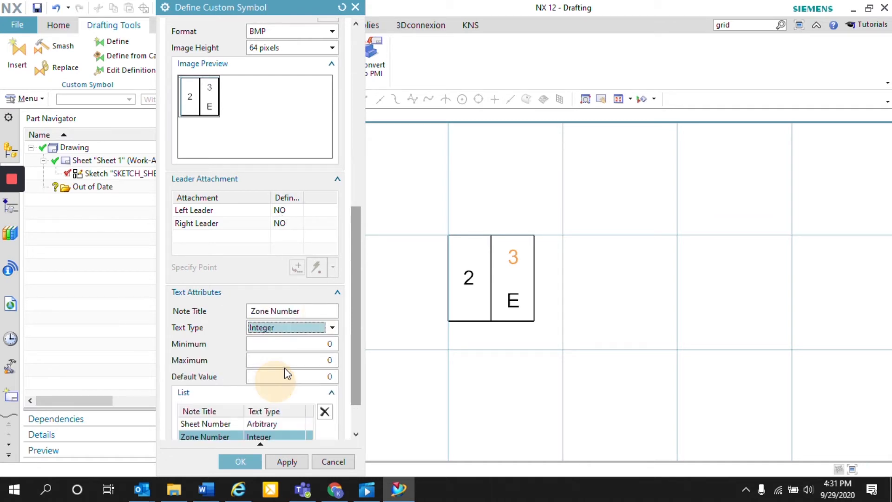
Limit the Zone Number to the zones on the sheet border with minimum 1, maximum 8 and default value 3
scroll(523, 361, "down", 5)
scroll(417, 237, "up", 3)
scroll(417, 237, "down", 1)
scroll(780, 260, "down", 3)
scroll(460, 296, "up", 3)
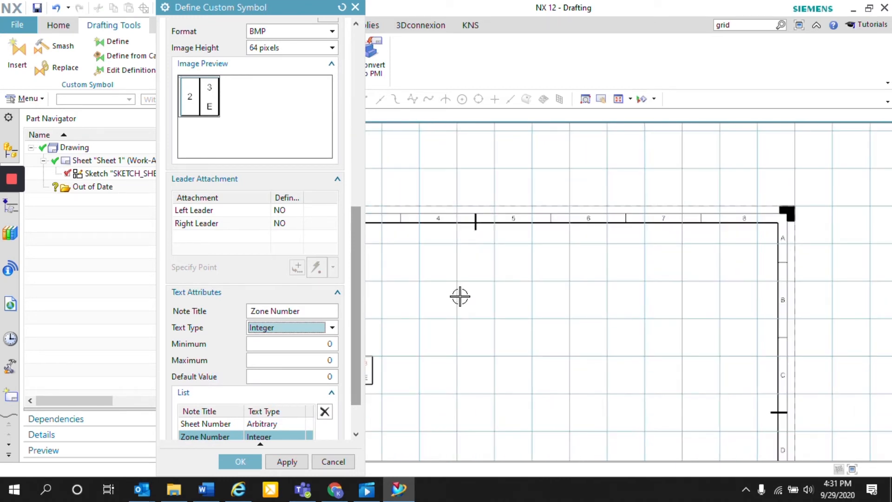
left_click(328, 345)
key("BackSpace")
type("1")
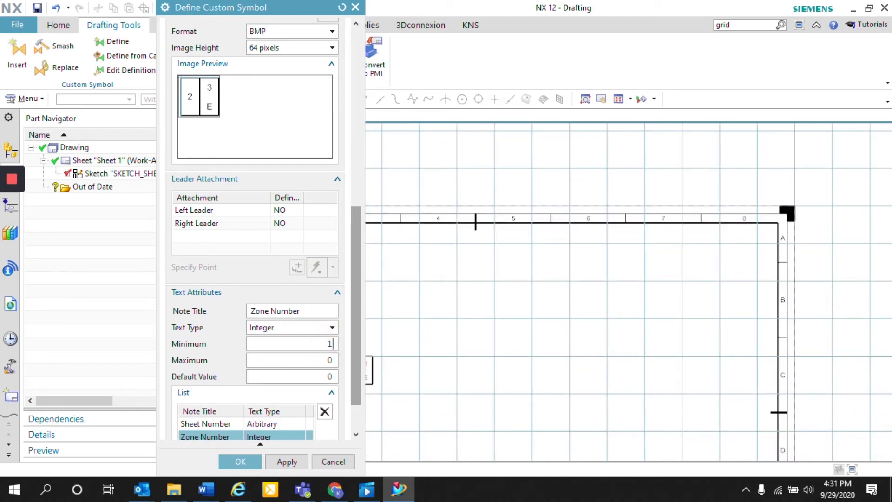
left_click(334, 360)
key("BackSpace")
type("8")
left_click(333, 376)
key("BackSpace")
type("3")
scroll(360, 358, "down", 1)
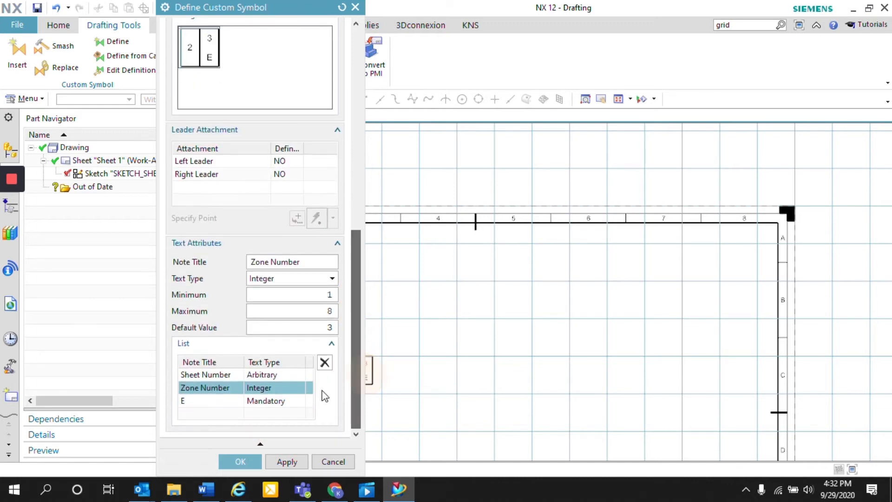
Title the text attribute of the note "E" "Zone Letter" and set its text type to Controlled
left_click(262, 400)
scroll(551, 330, "down", 2)
scroll(448, 364, "up", 5)
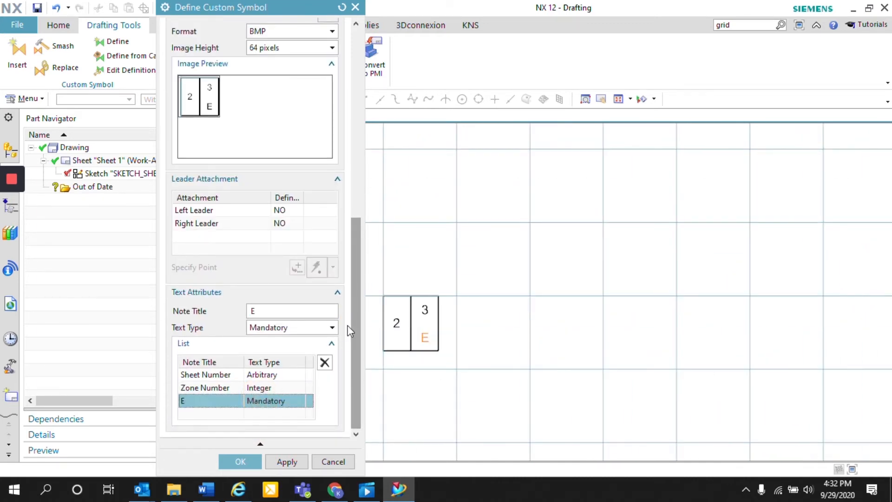
double_click(320, 311)
type("Zone Letter")
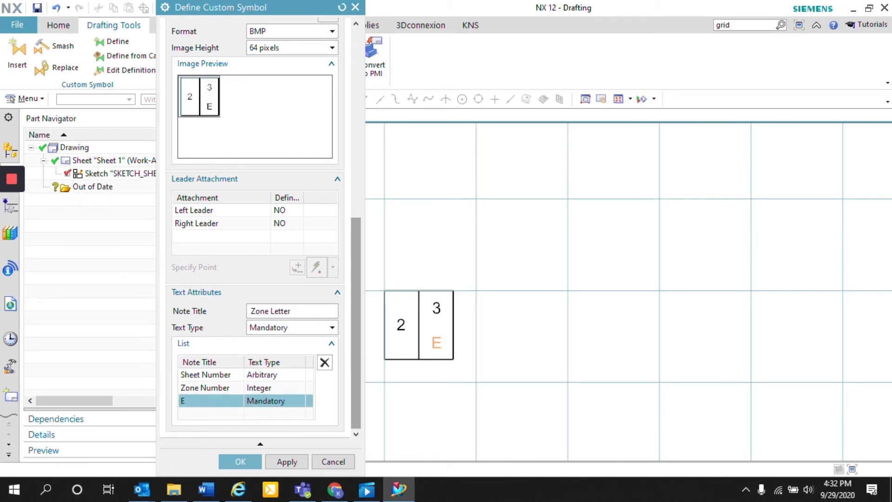
left_click(332, 329)
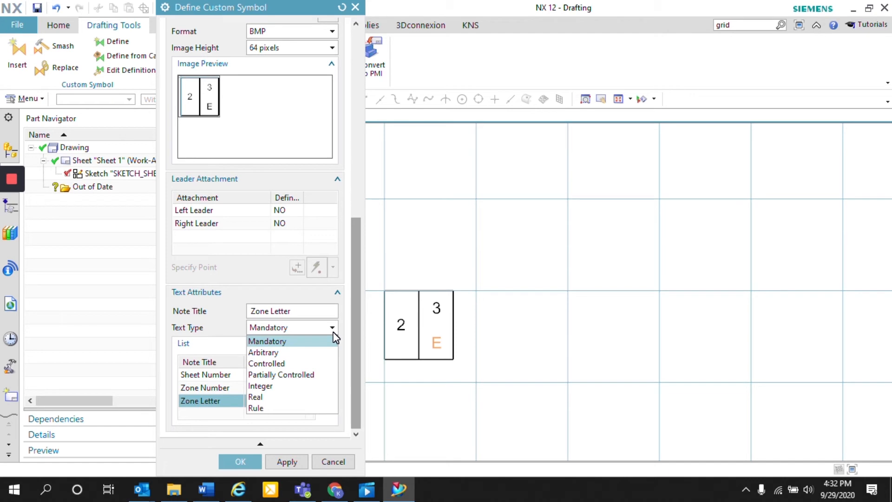
left_click(310, 364)
Enter A, B, C, D, E and F on separate lines as the allowed values of the controlled Zone Letter note
scroll(752, 255, "down", 5)
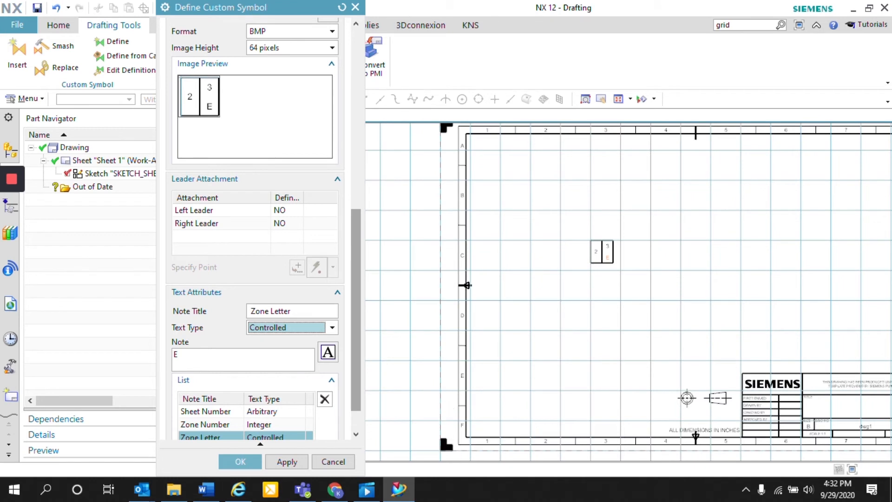
left_click_drag(195, 355, 126, 338)
type("A")
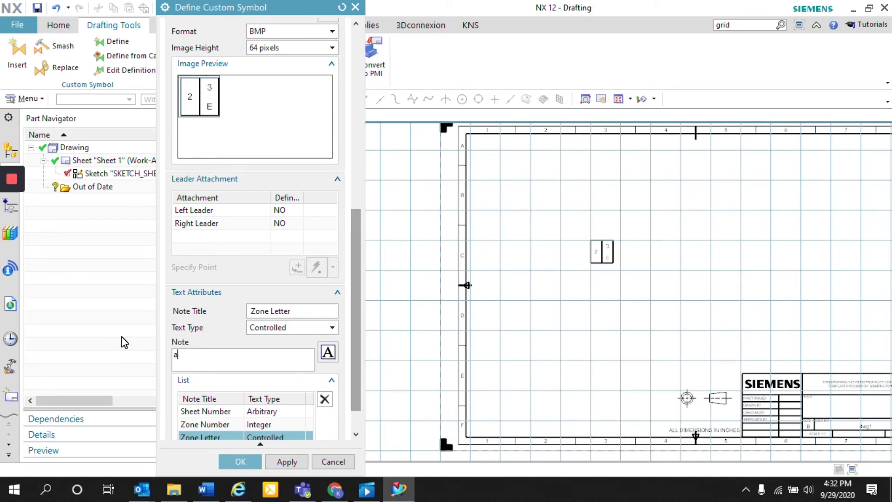
key("Return")
type("C")
key("Return")
type("D")
key("Return")
type("E")
key("Return")
type("F")
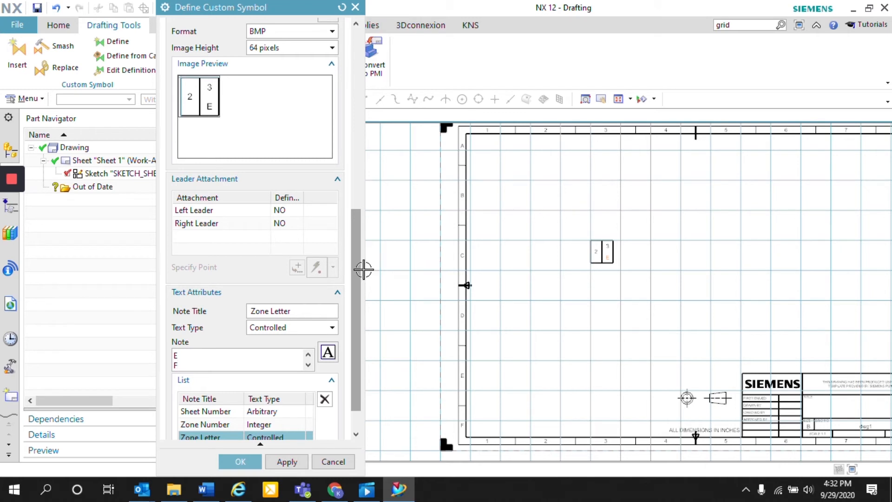
scroll(353, 272, "down", 2)
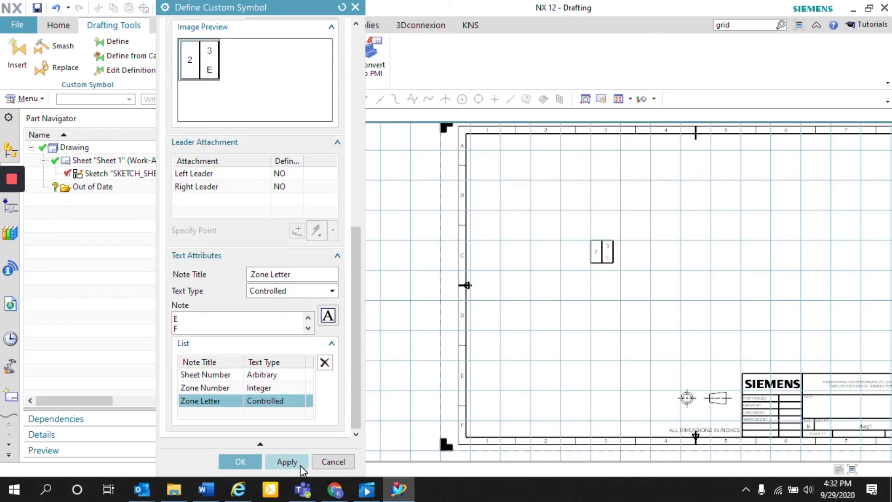
Review the Sheet Number, Zone Number and Zone Letter text attributes and complete the custom symbol definition
left_click(301, 274)
left_click(206, 375)
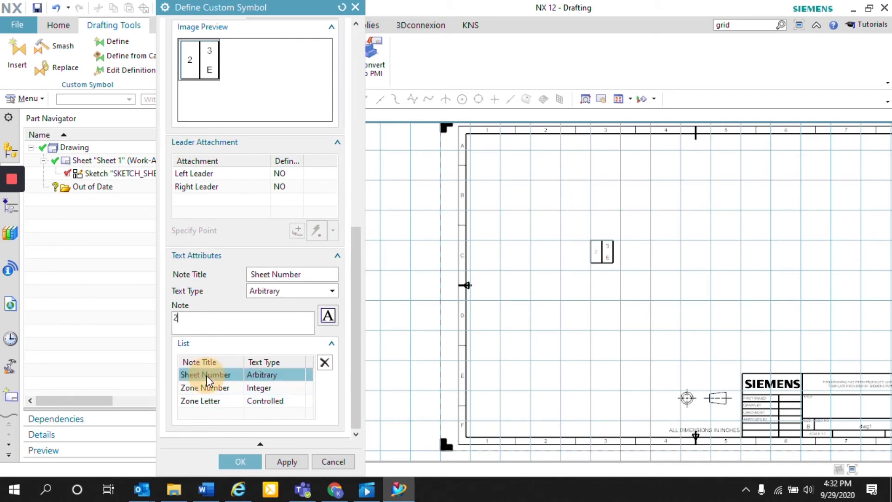
left_click(210, 388)
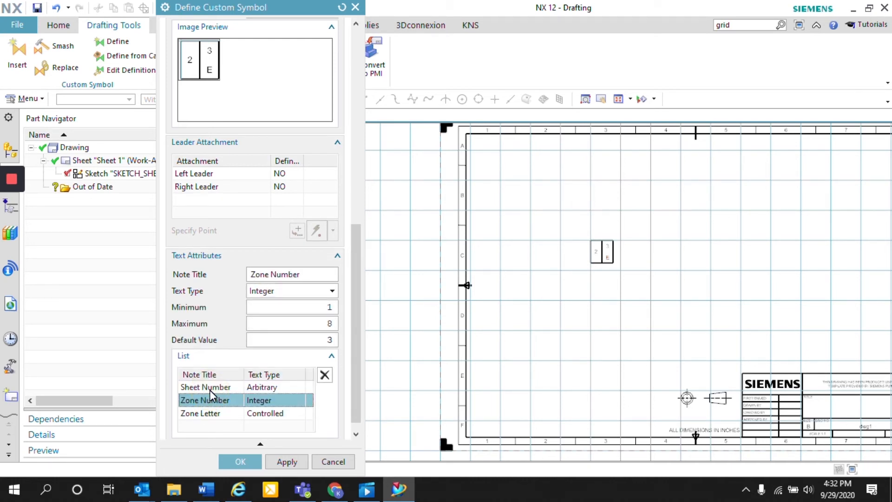
left_click(232, 415)
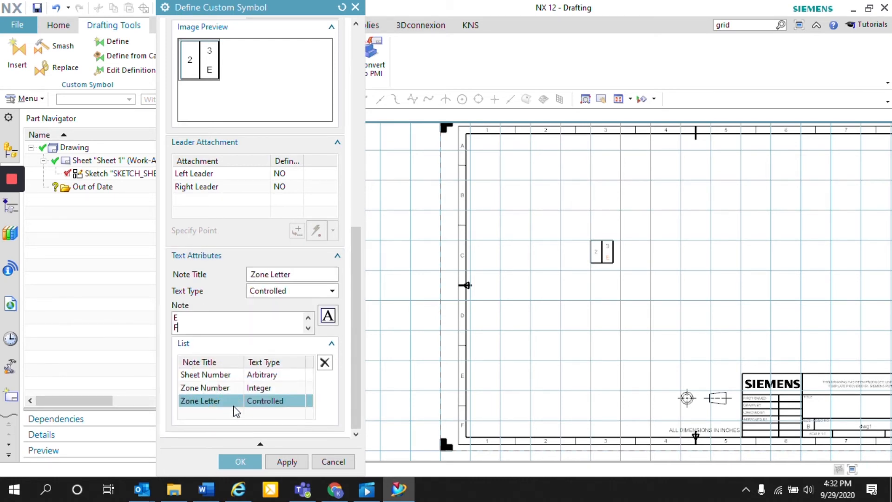
left_click(242, 461)
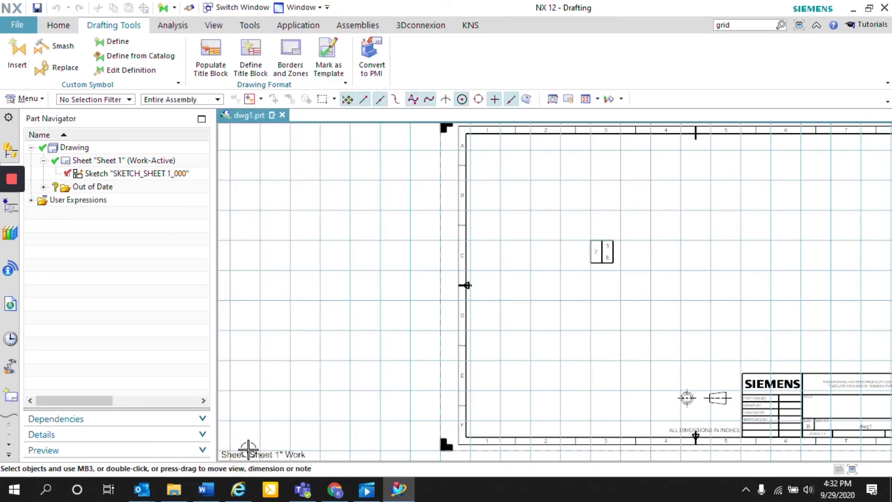
Start inserting a custom symbol and choose Zone Block from the Zone Block folder of the STI Custom Symbols library
scroll(607, 251, "up", 3)
scroll(599, 253, "down", 3)
scroll(659, 256, "up", 3)
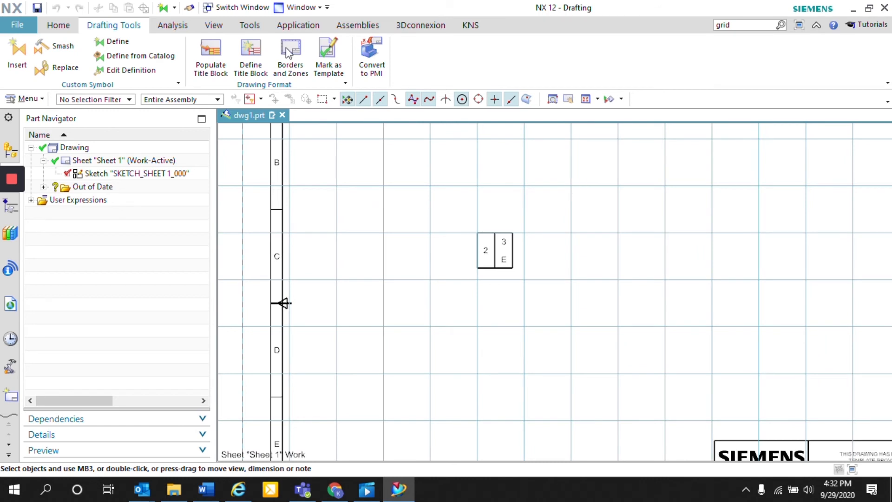
left_click(17, 51)
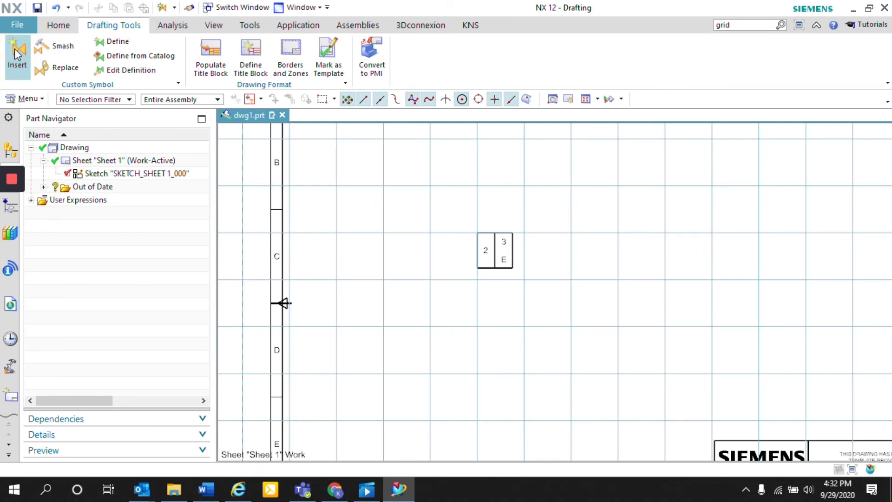
scroll(269, 87, "up", 1)
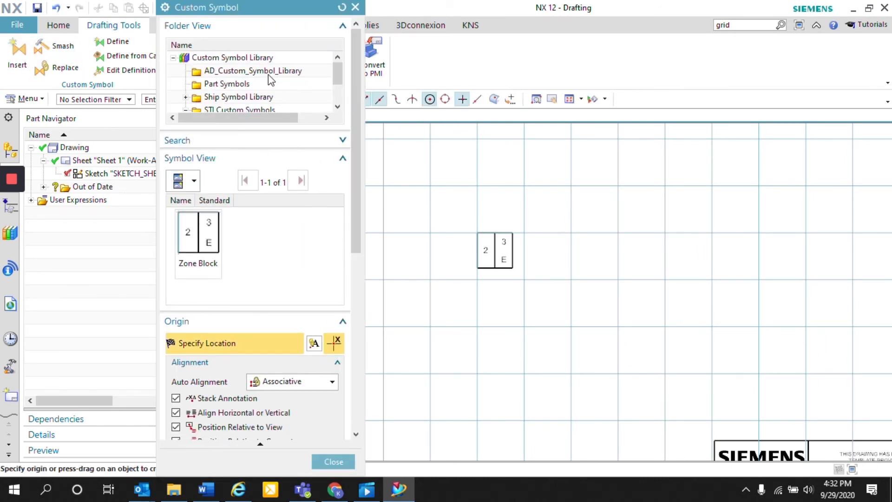
scroll(279, 89, "down", 1)
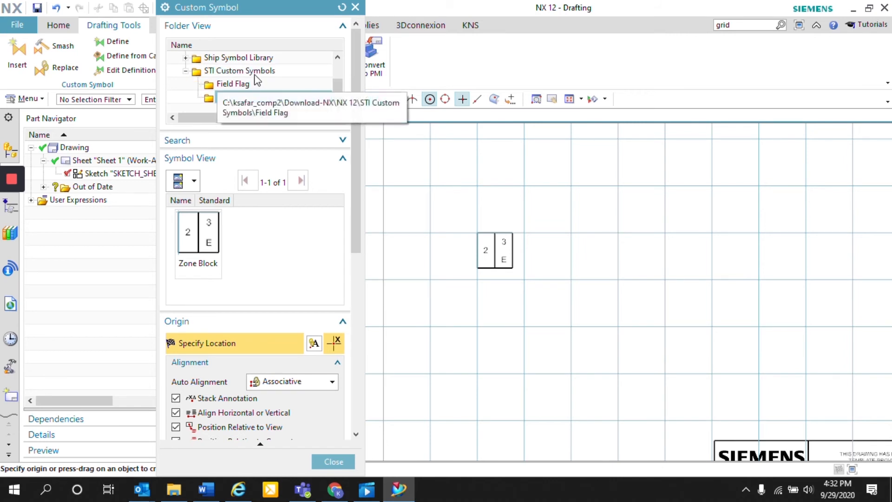
left_click(209, 216)
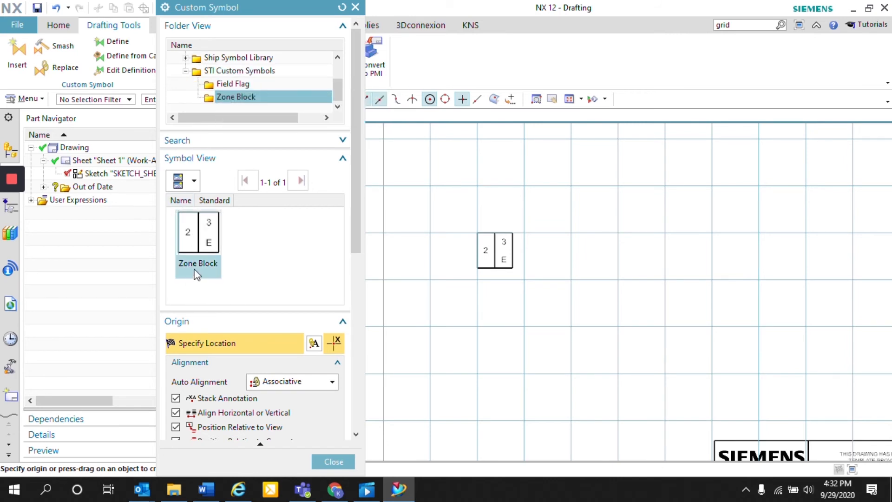
left_click(192, 231)
Set the Sheet Number text attribute of the symbol being inserted to 4
left_click_drag(359, 213, 347, 421)
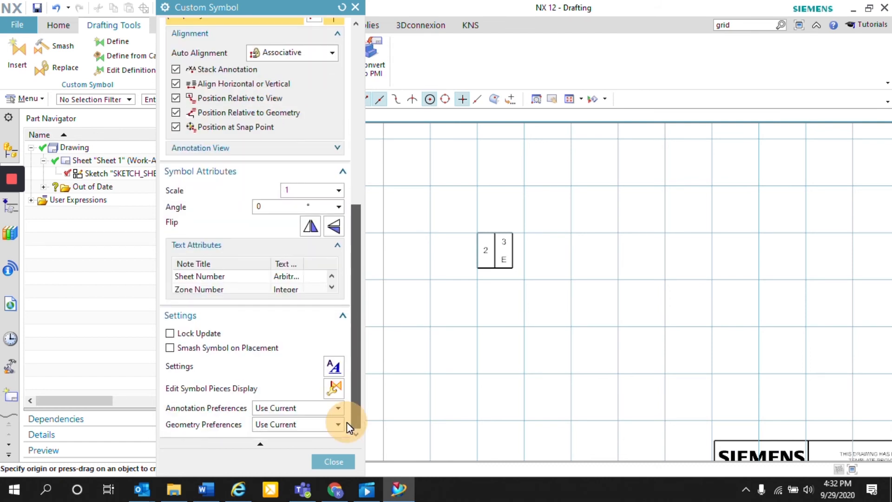
left_click(210, 276)
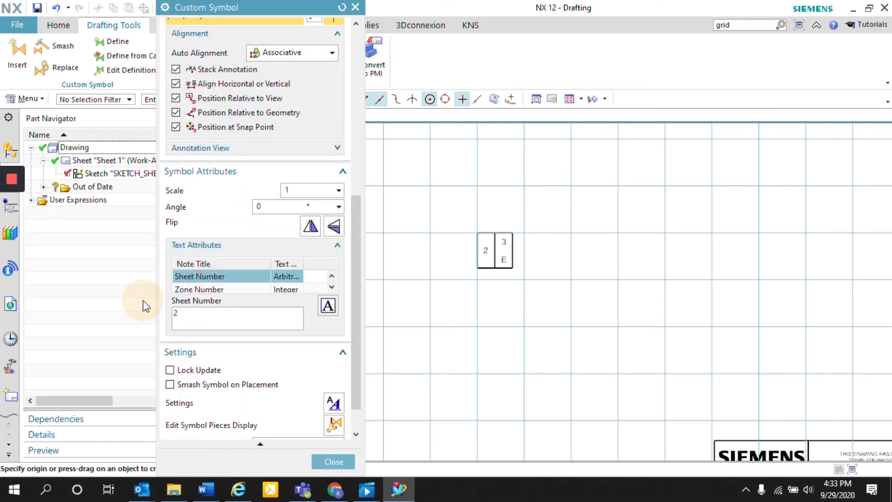
key("BackSpace")
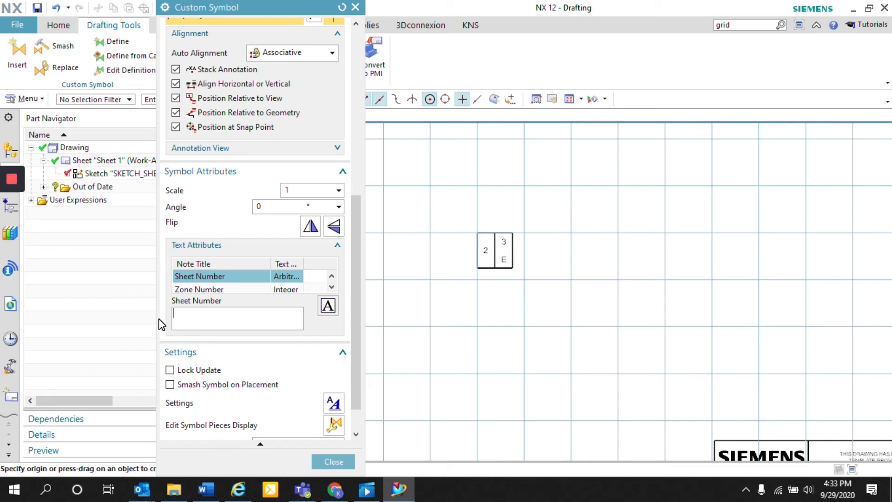
type("4")
Test the Zone Number limits with the value 20, and set the Zone Number to 5
left_click(219, 290)
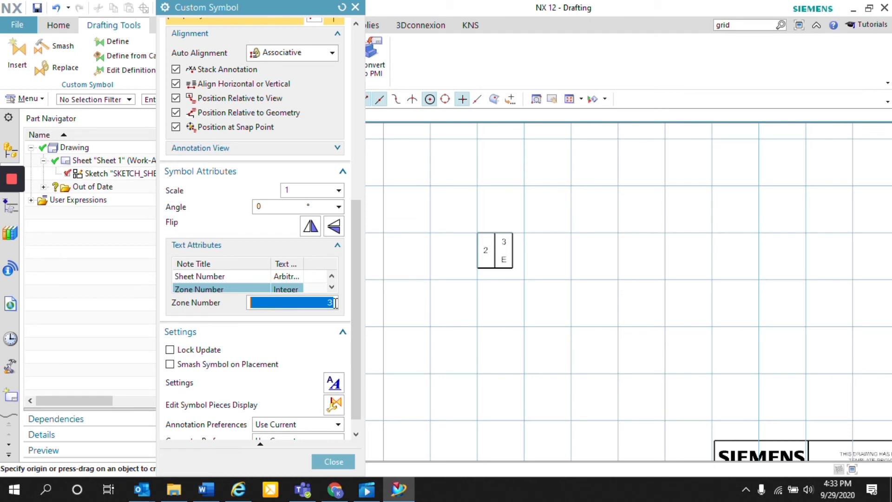
type("20")
key("Return")
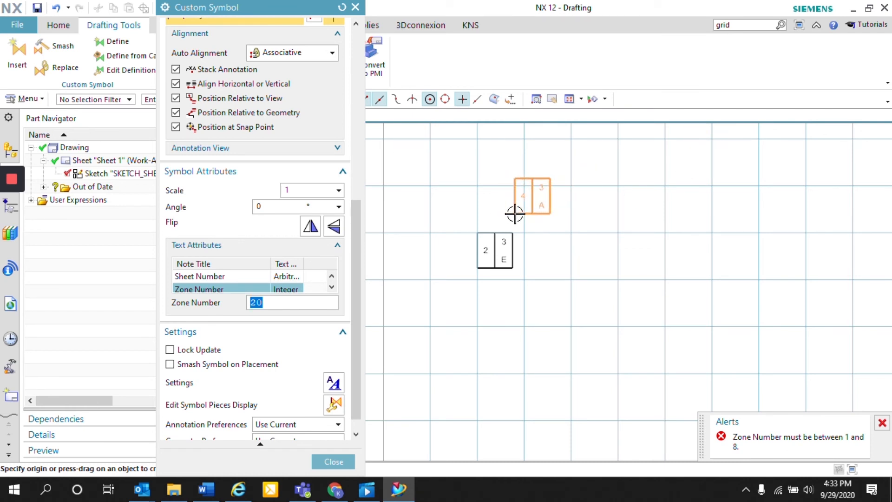
type("5")
key("Return")
Set the Zone Letter text attribute to B from its controlled values
scroll(273, 289, "down", 2)
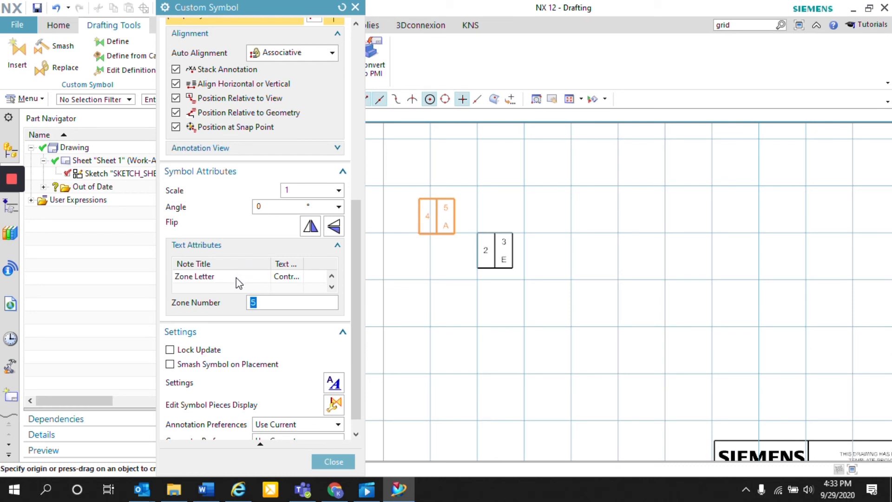
left_click(237, 277)
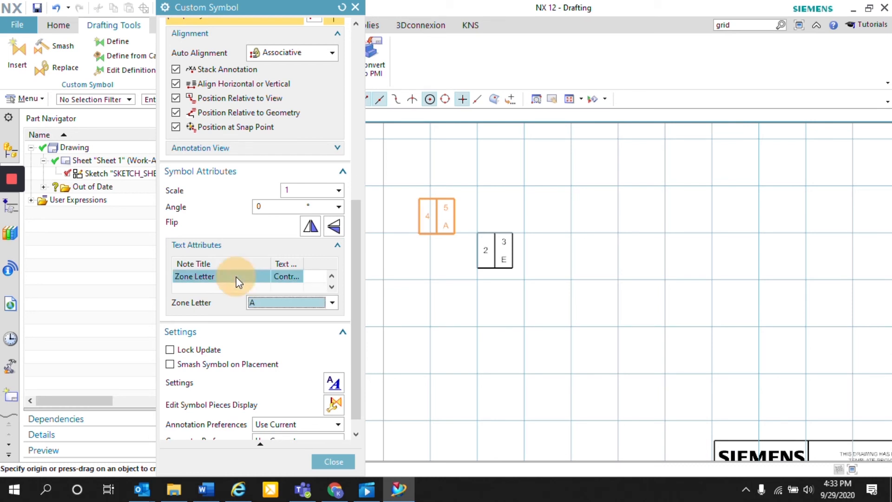
left_click(330, 307)
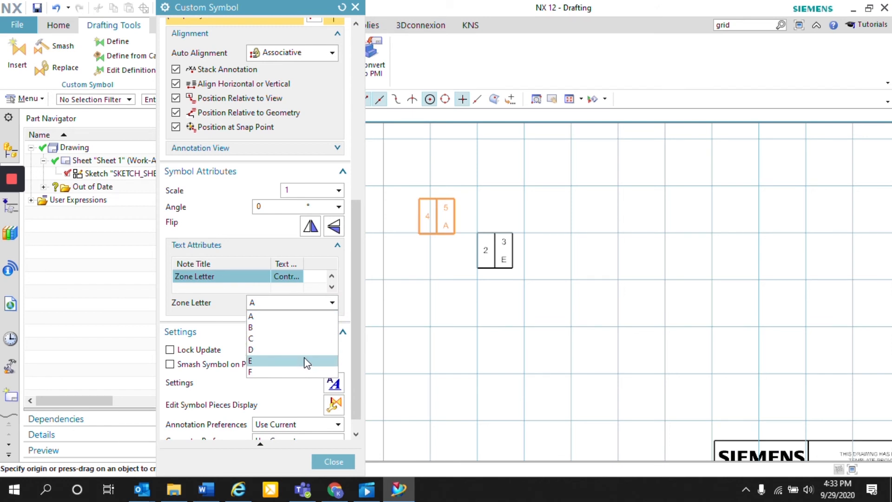
left_click(308, 328)
Place the zone block symbol on a grid intersection to the right of the original block and finish inserting symbols
scroll(572, 262, "up", 2)
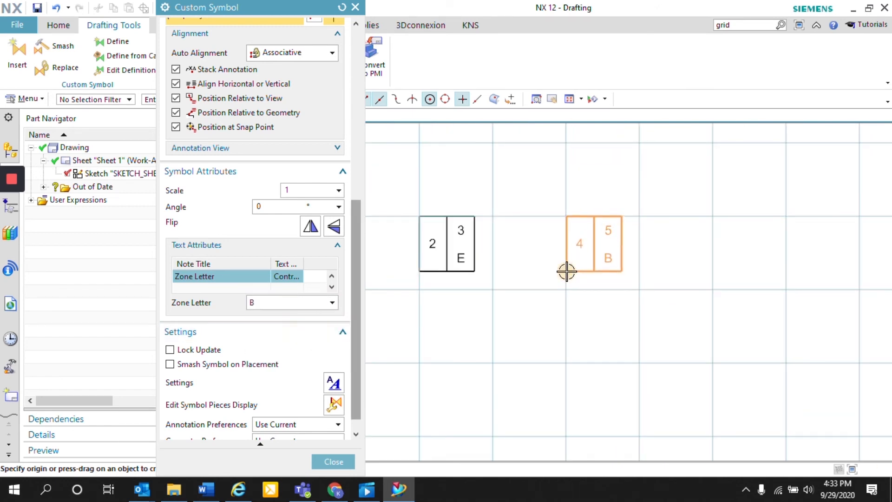
left_click(567, 271)
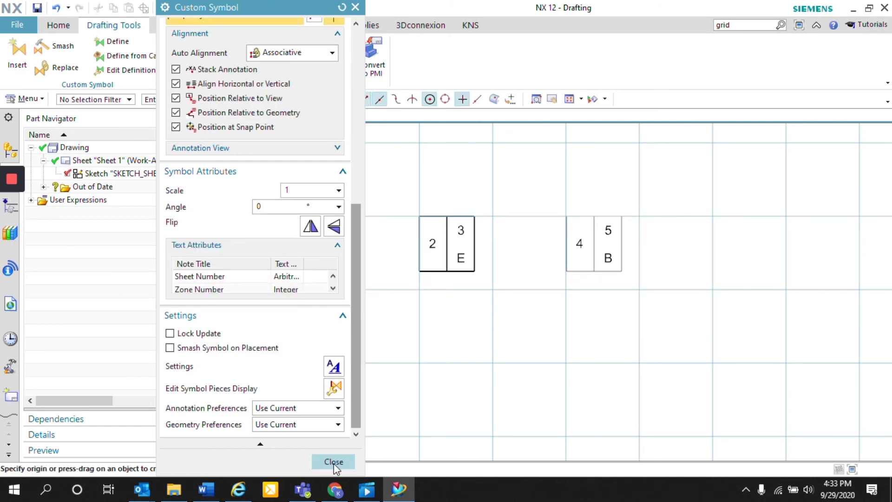
left_click(333, 461)
Open the placed zone block symbol for editing, examine its scale and text attributes, and close it unchanged
double_click(605, 260)
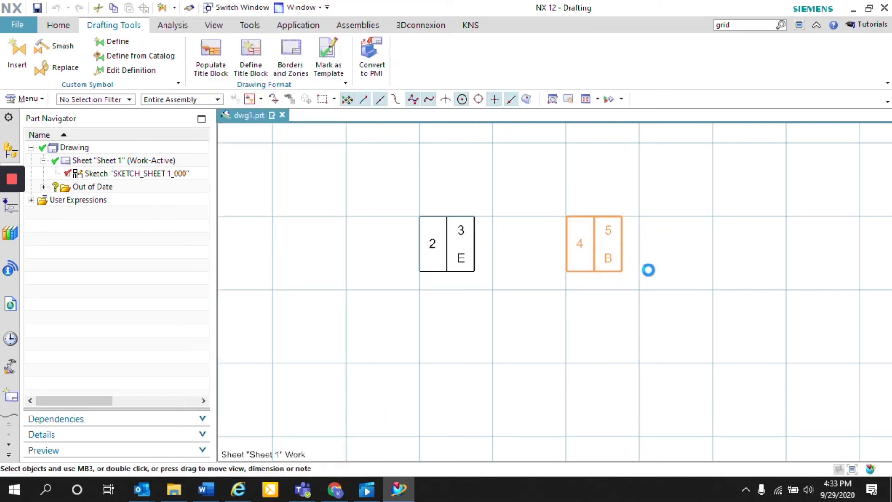
left_click_drag(614, 232, 631, 215)
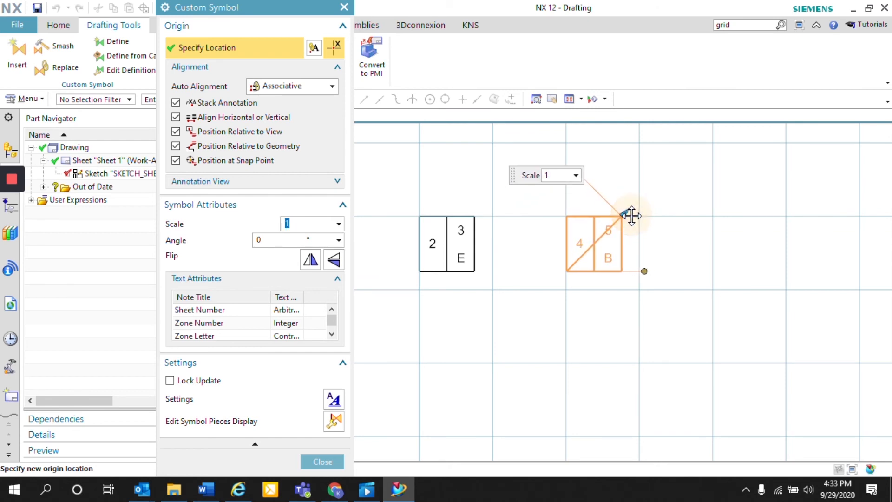
left_click(318, 461)
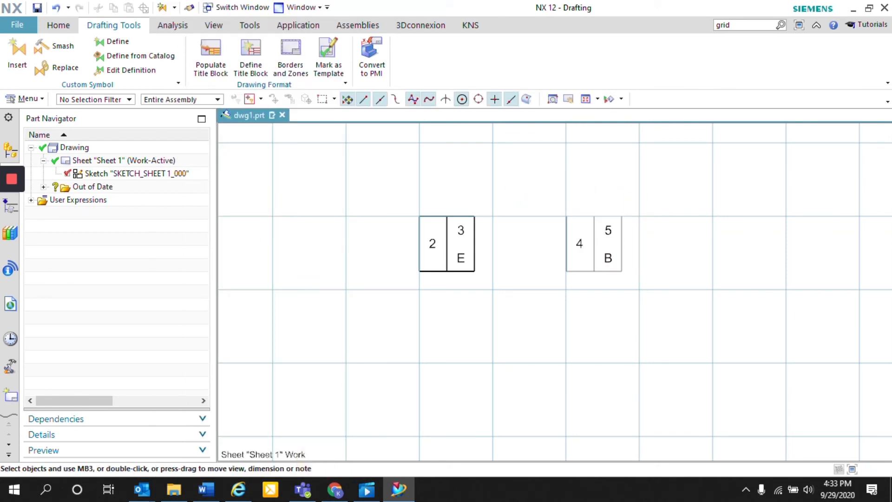